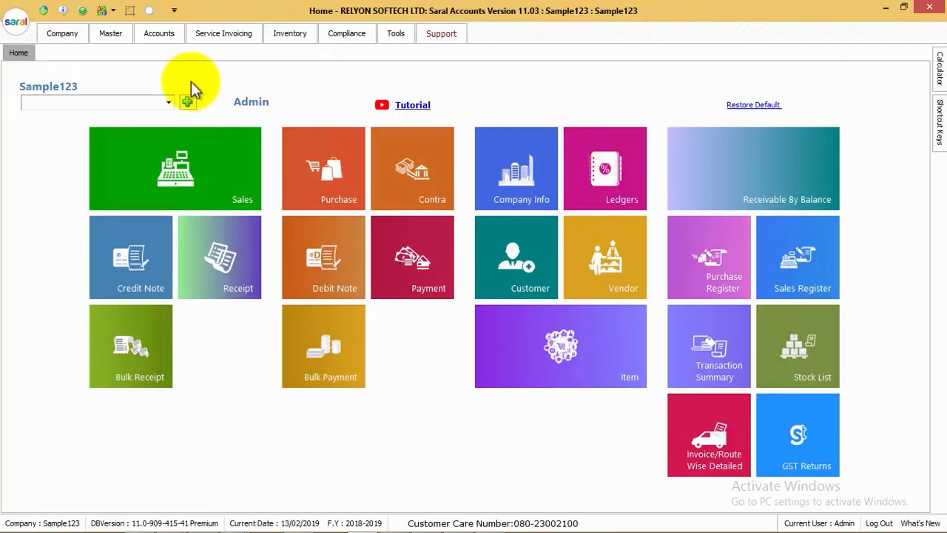
Show the Master ribbon on the Sample123 company's home dashboard
click(112, 36)
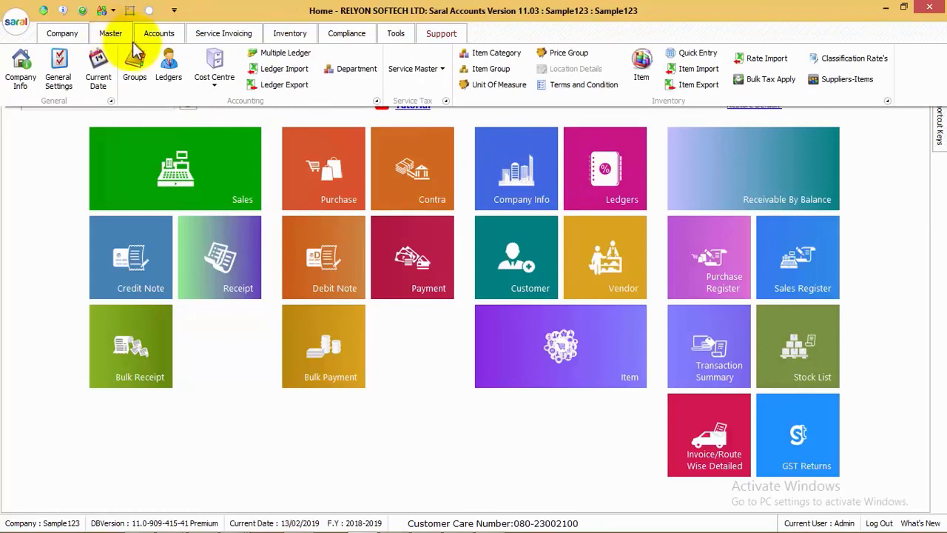
Create a ledger named 'Party ledger123' with alternate name 123 and the party's GSTIN pasted in
click(169, 68)
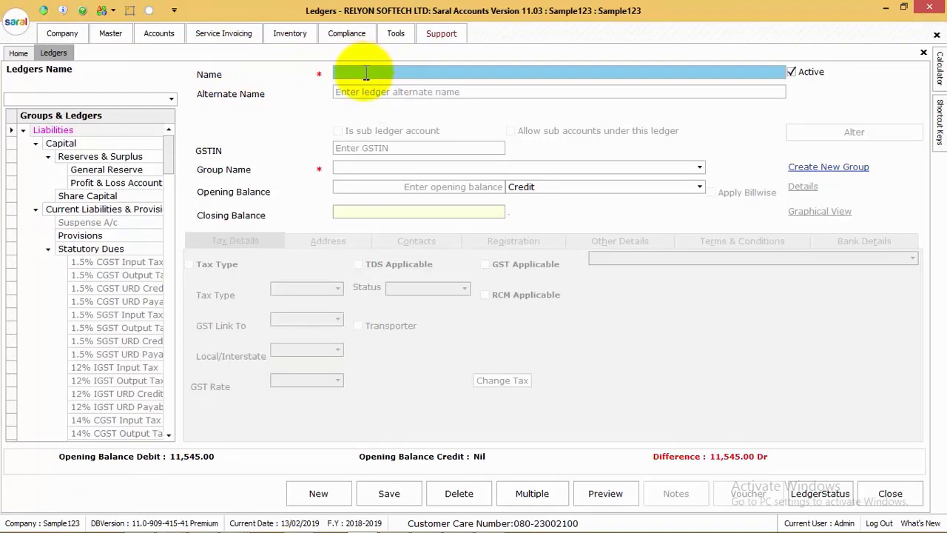
text(Party ledger123)
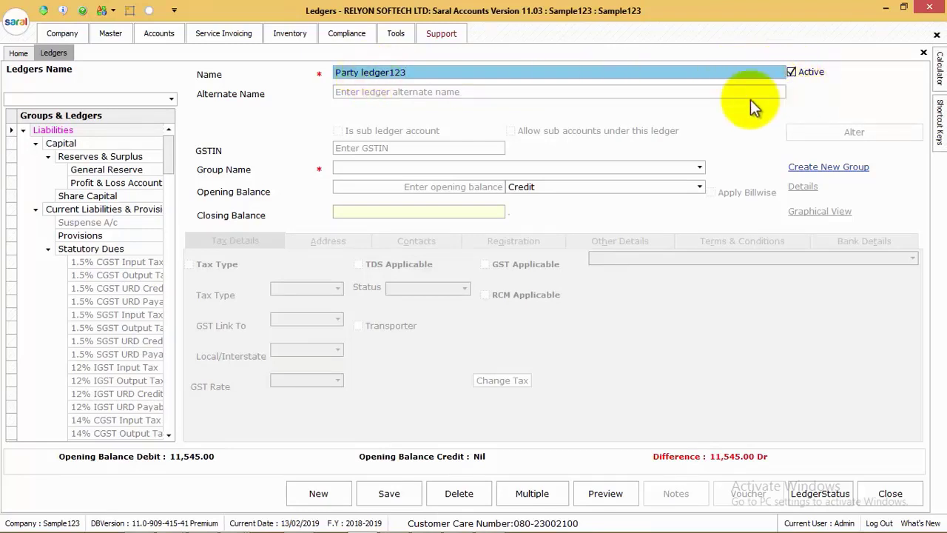
click(360, 92)
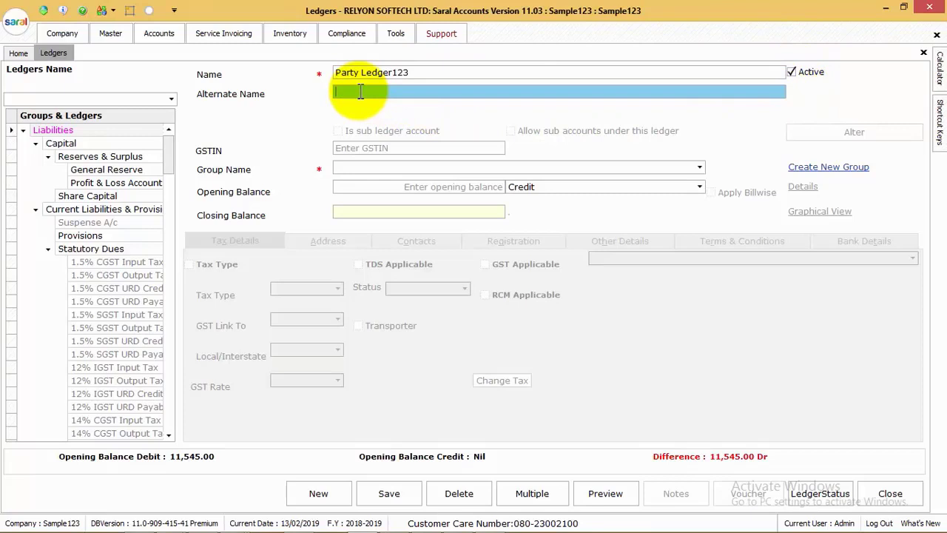
text(123)
key(Tab)
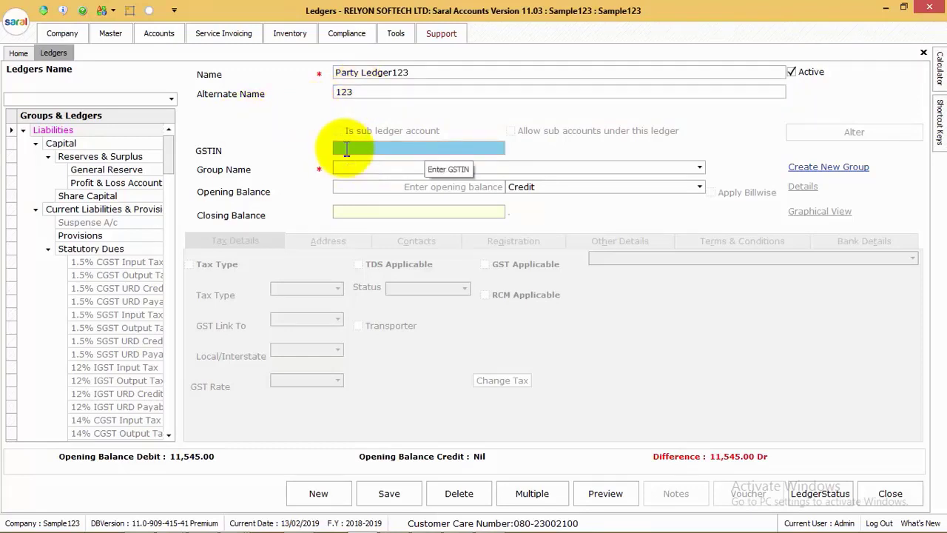
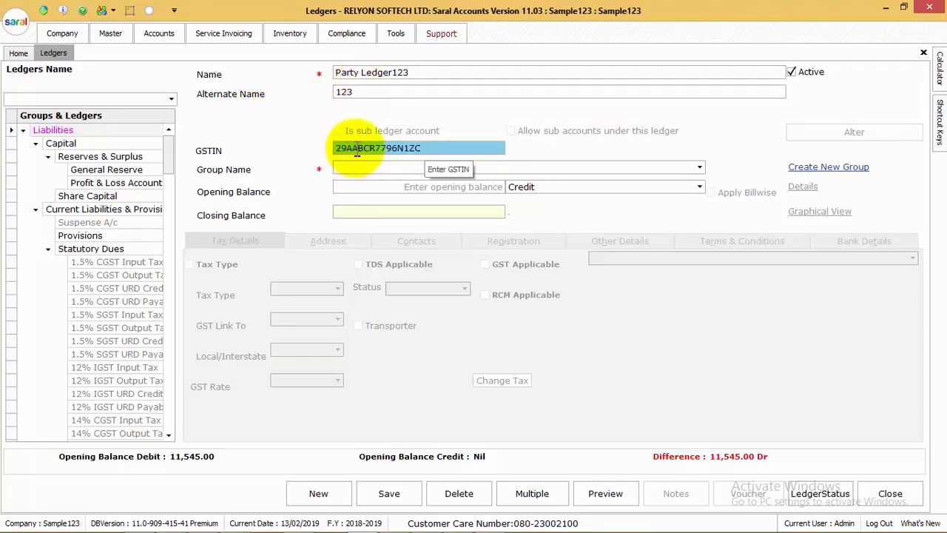
key(Tab)
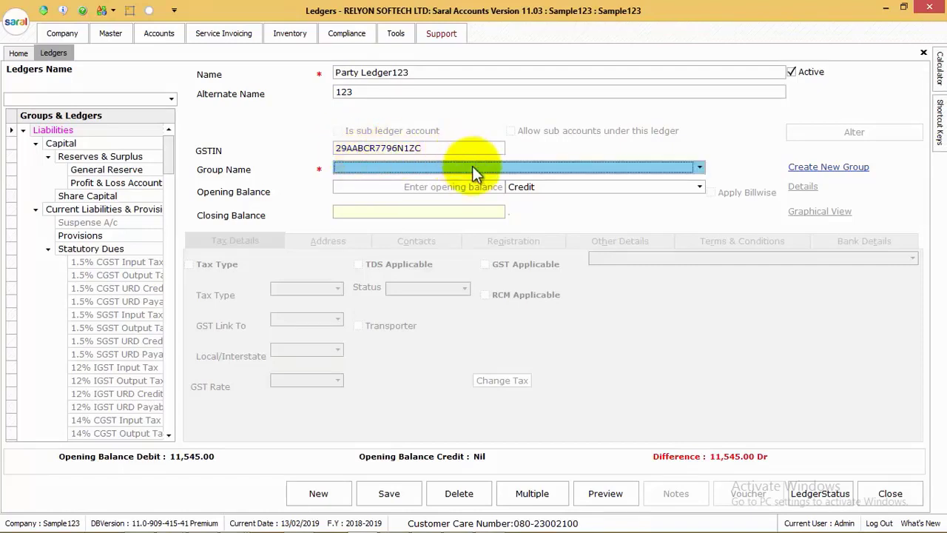
From the Group Name list, add a new Bengaluru Customers group with parent Sundry Debtors (Customer)
click(472, 166)
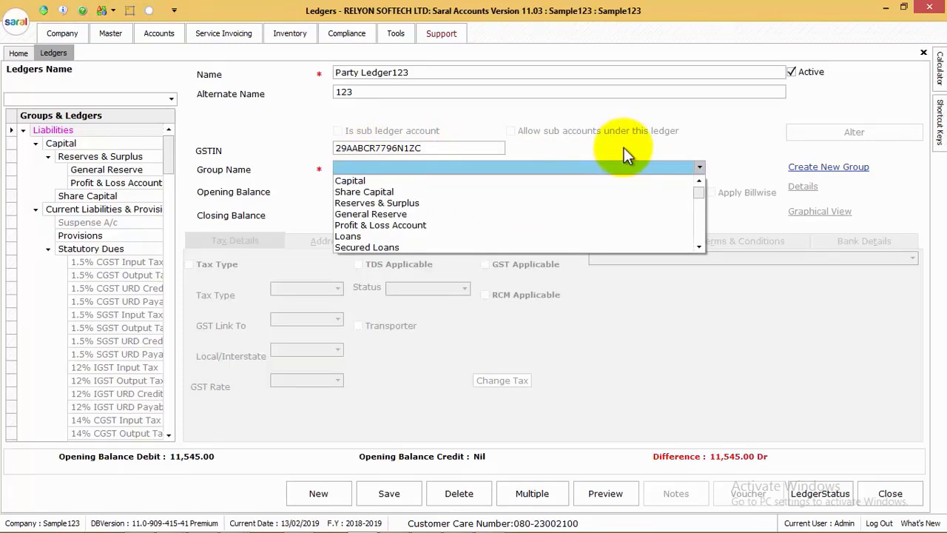
key(Return)
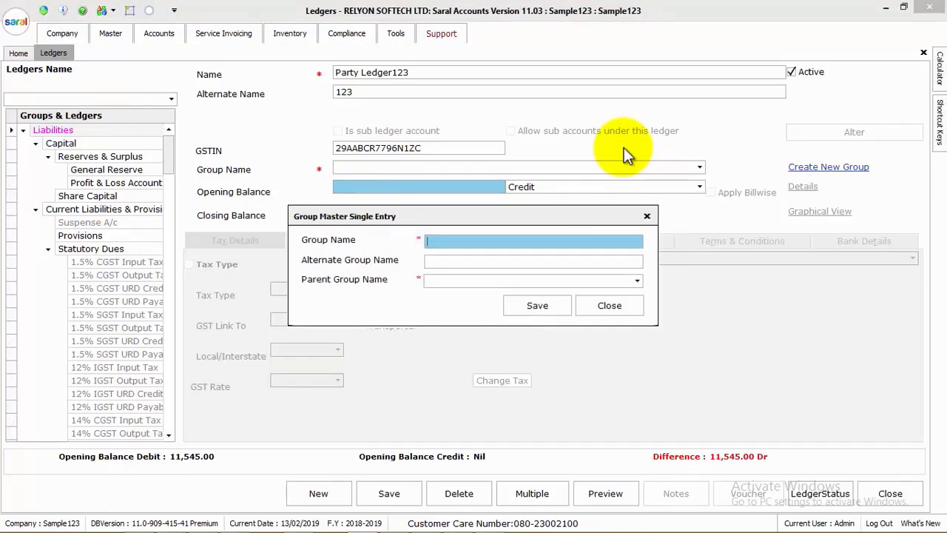
text(Bengaluru Customers)
key(Tab)
key(Tab)
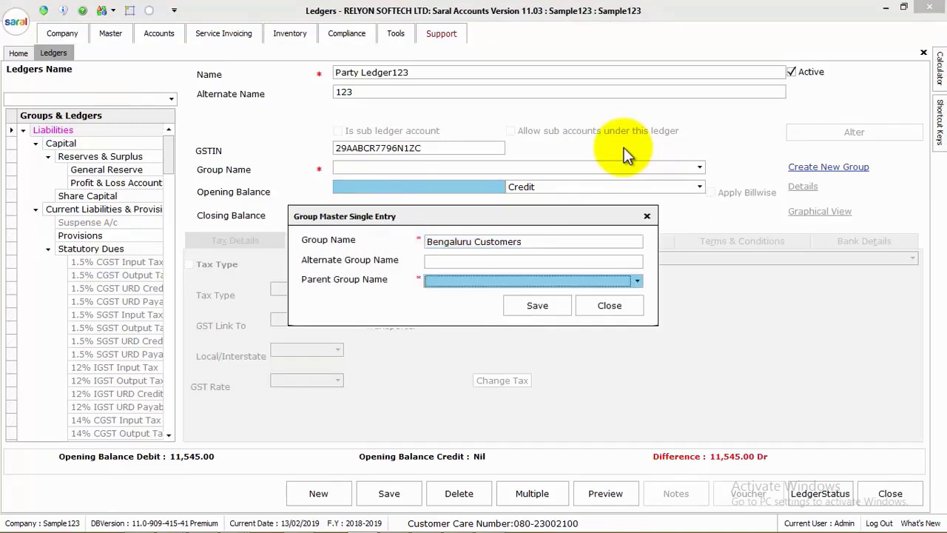
text(su)
key(Down)
key(Down)
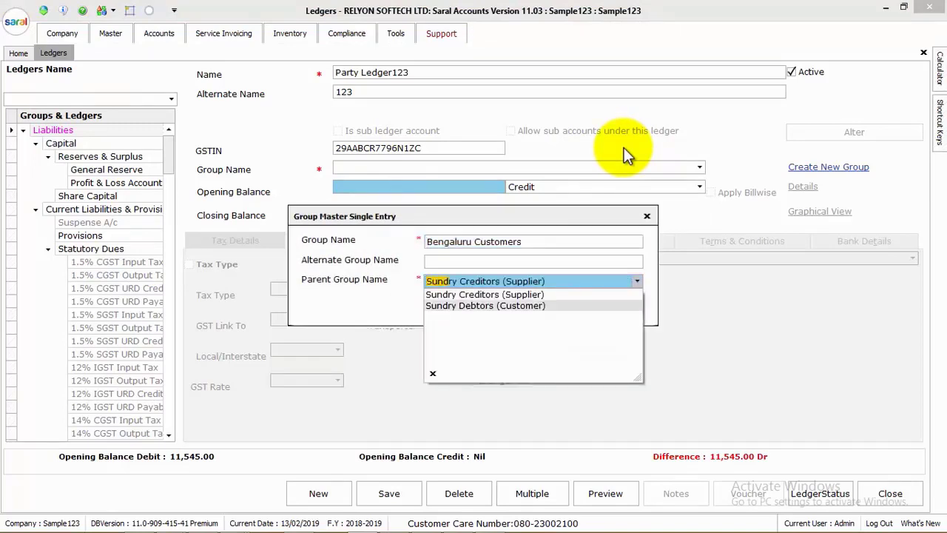
key(Return)
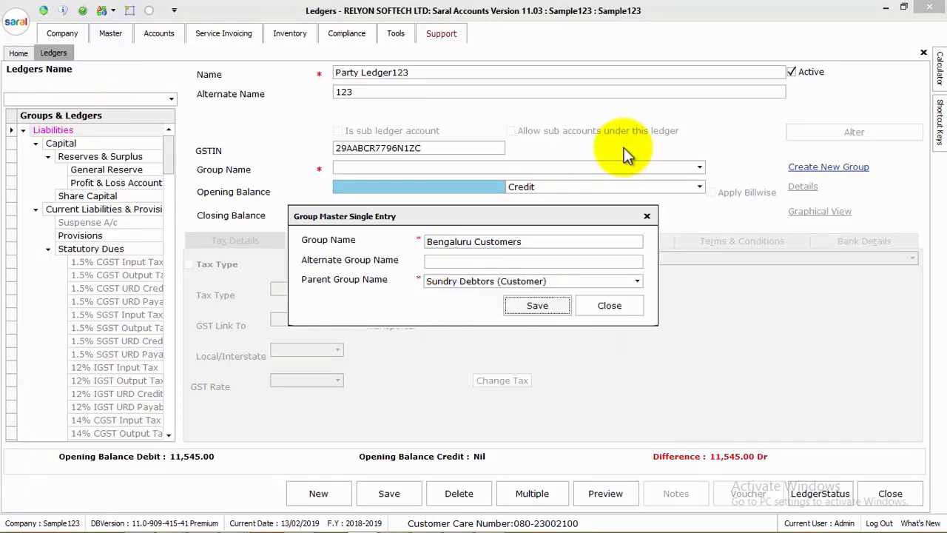
key(Return)
key(Return)
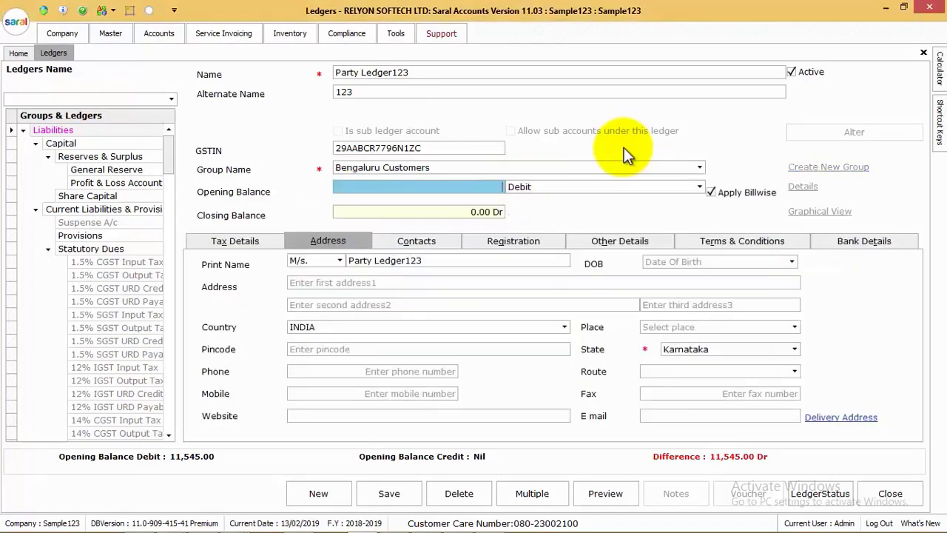
Enter a 10,000 Debit opening balance with Apply Billwise ticked
text(10,000)
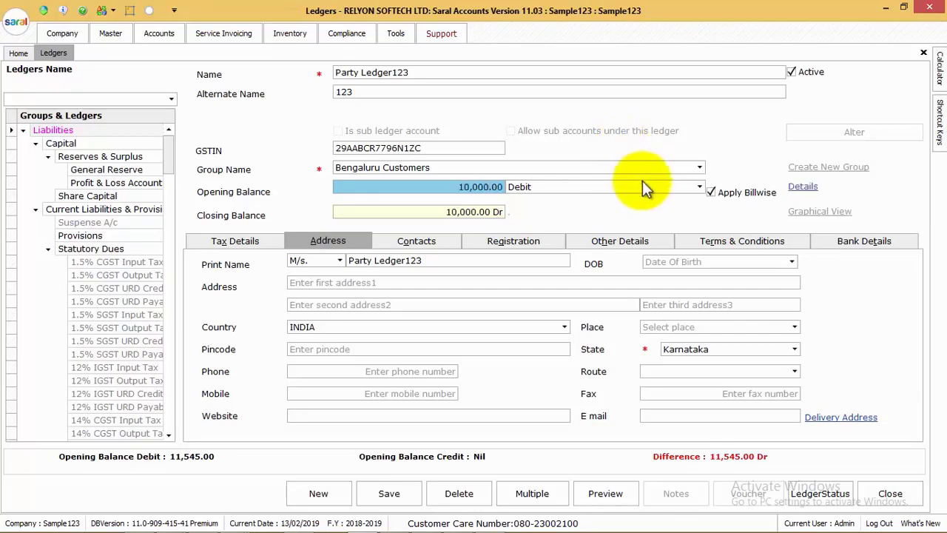
click(667, 189)
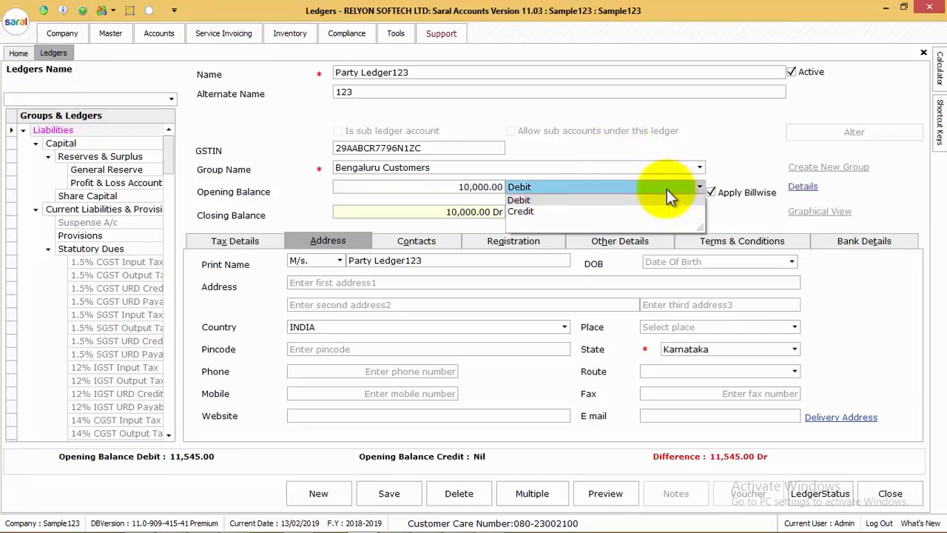
click(667, 189)
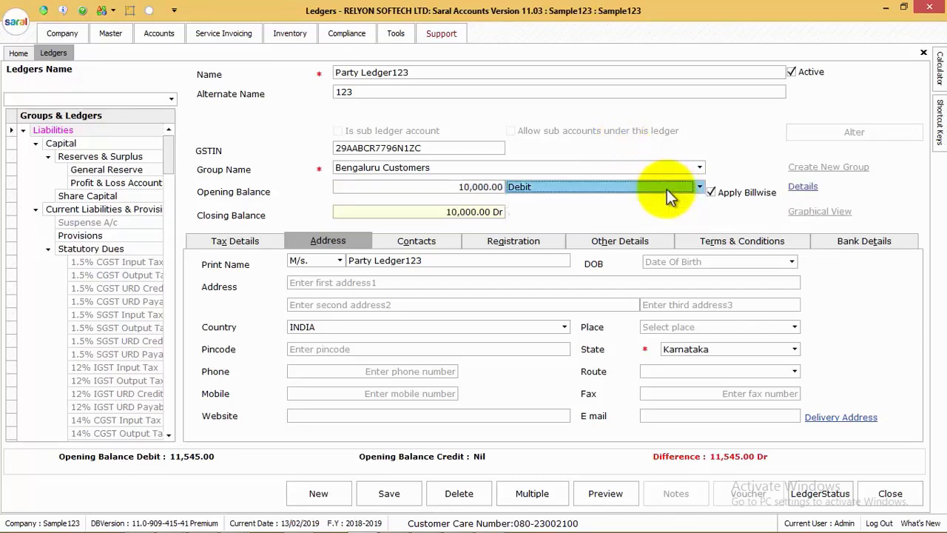
click(714, 197)
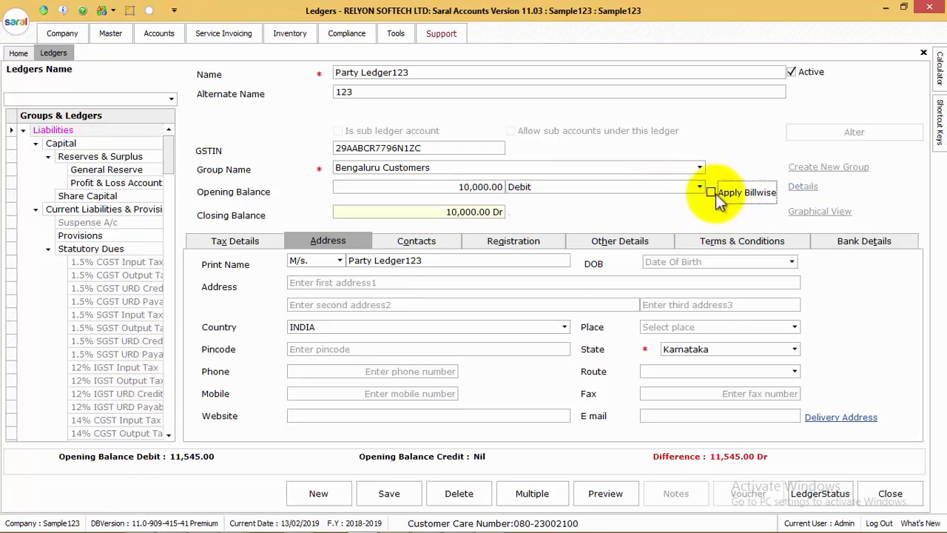
click(714, 194)
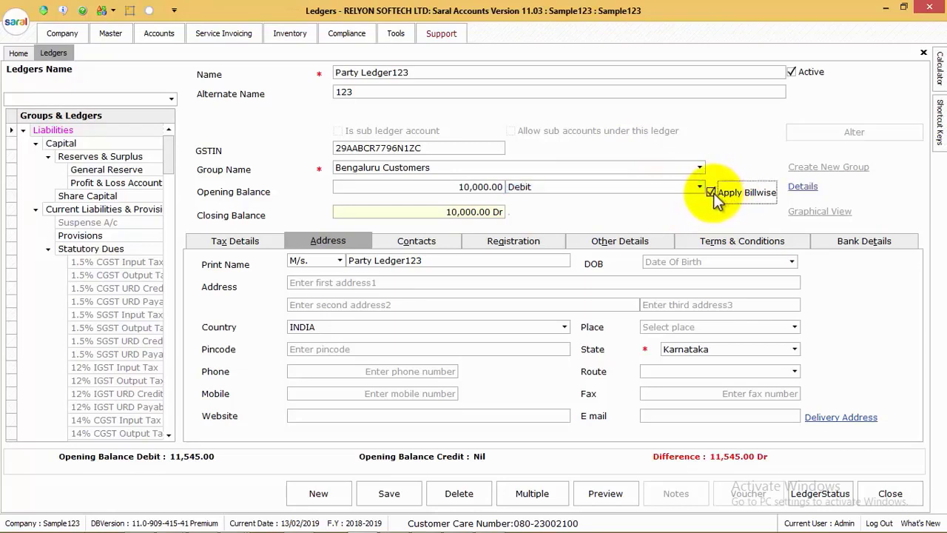
Break the opening balance into bills 111 and 222 of 5,000 each and accept
click(803, 187)
click(276, 190)
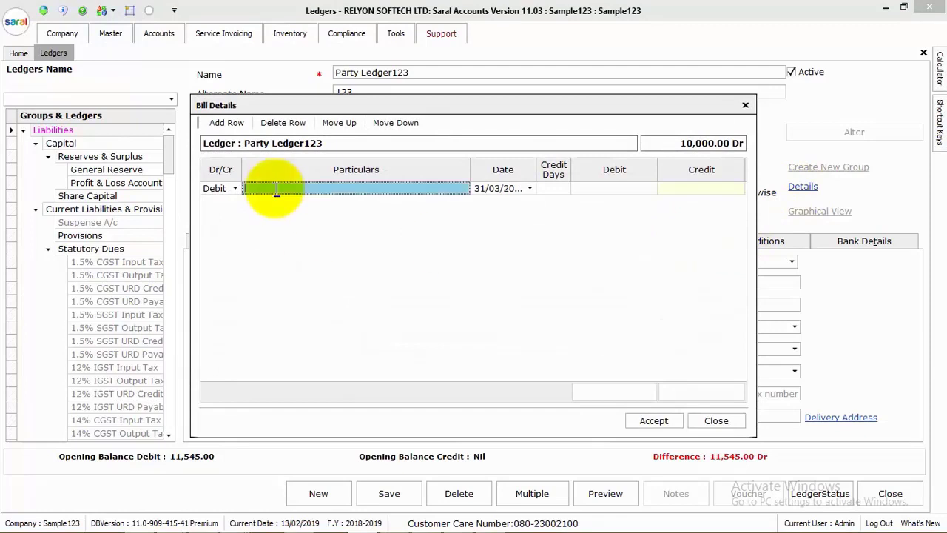
text(111)
key(Tab)
key(Tab)
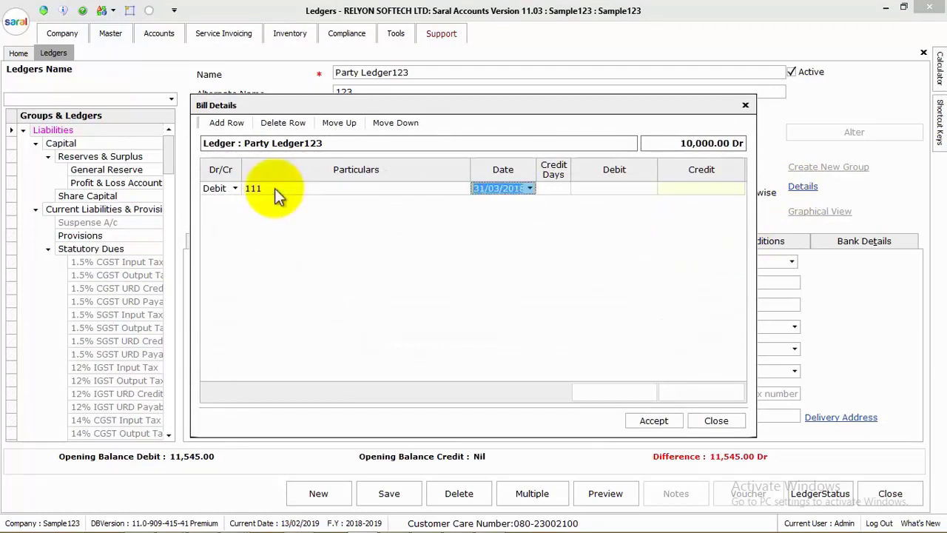
key(Tab)
text(5000)
key(Return)
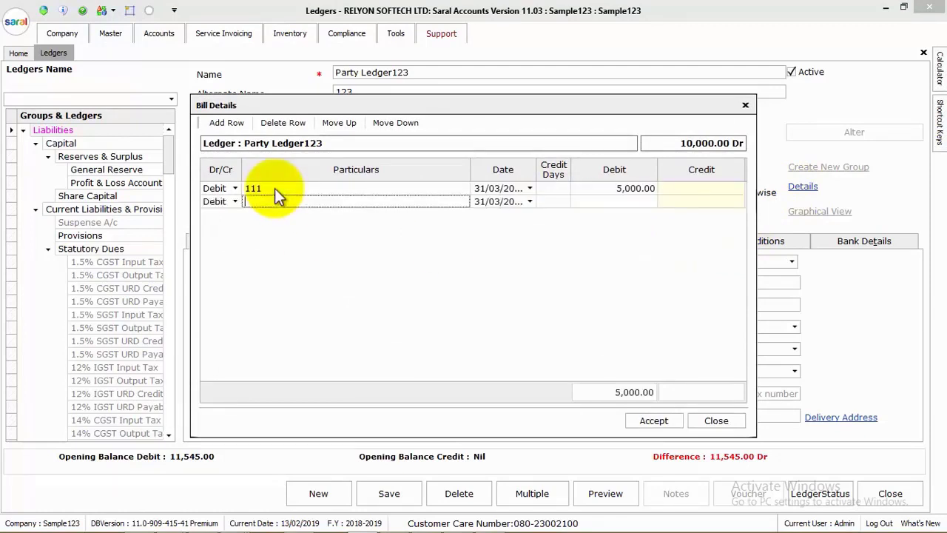
text(222)
key(Tab)
key(Tab)
key(Tab)
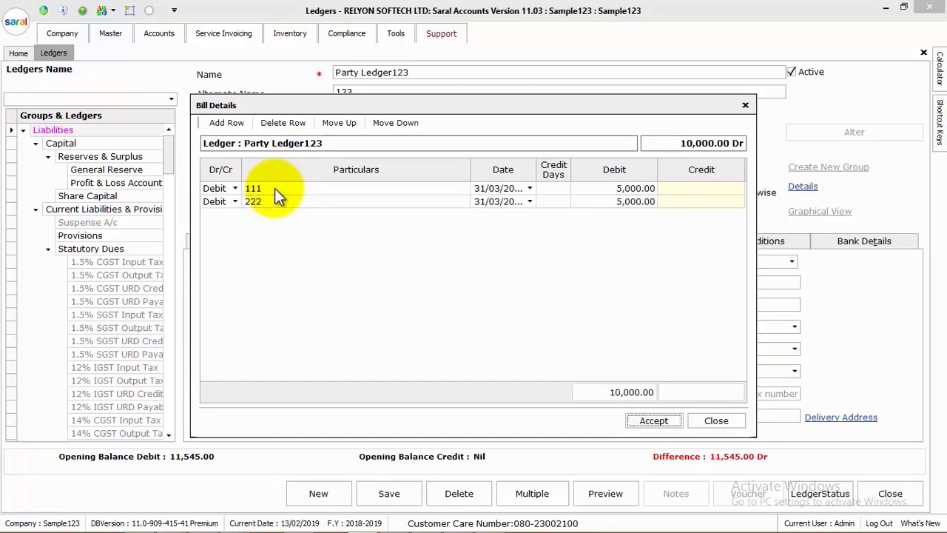
key(Return)
key(Return)
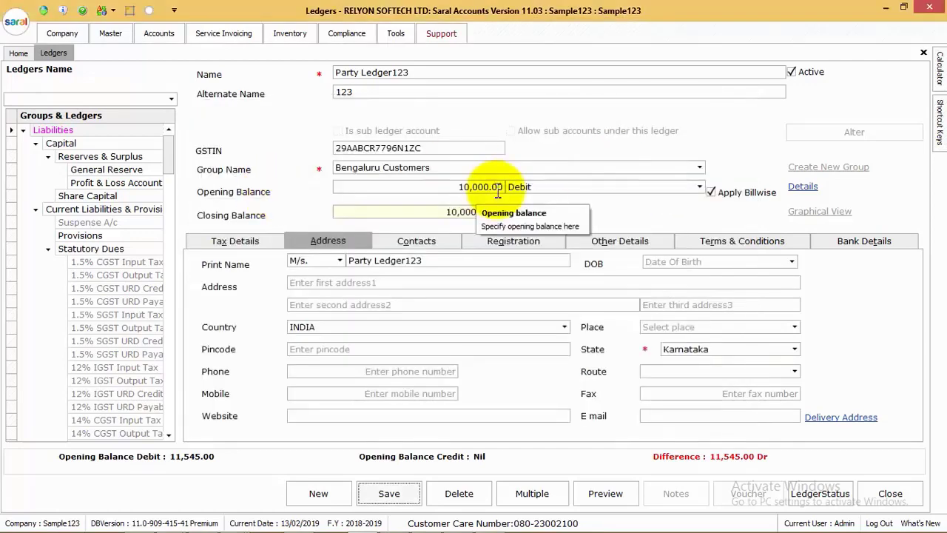
Keep the M/s. print-name title and set the date of birth to 25/02/1989
click(340, 260)
click(341, 260)
click(430, 262)
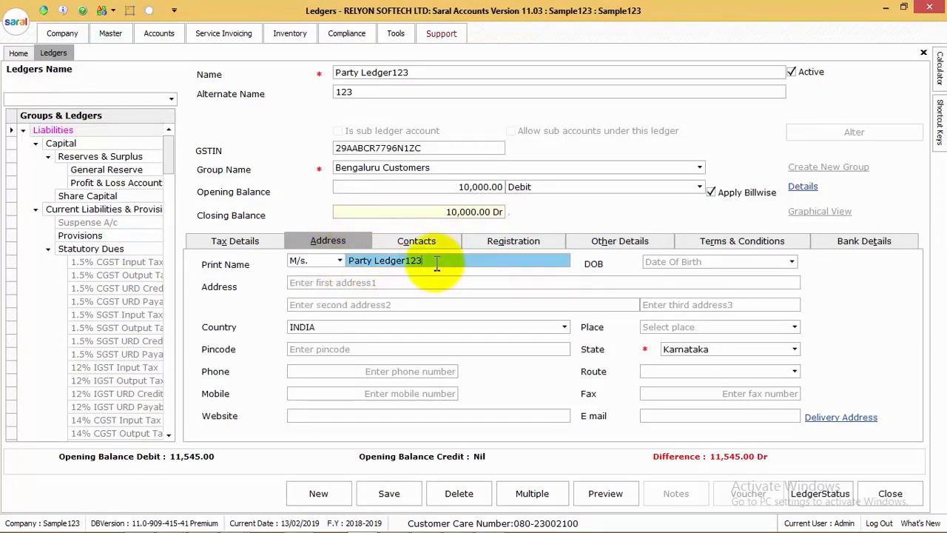
drag(441, 265, 405, 263)
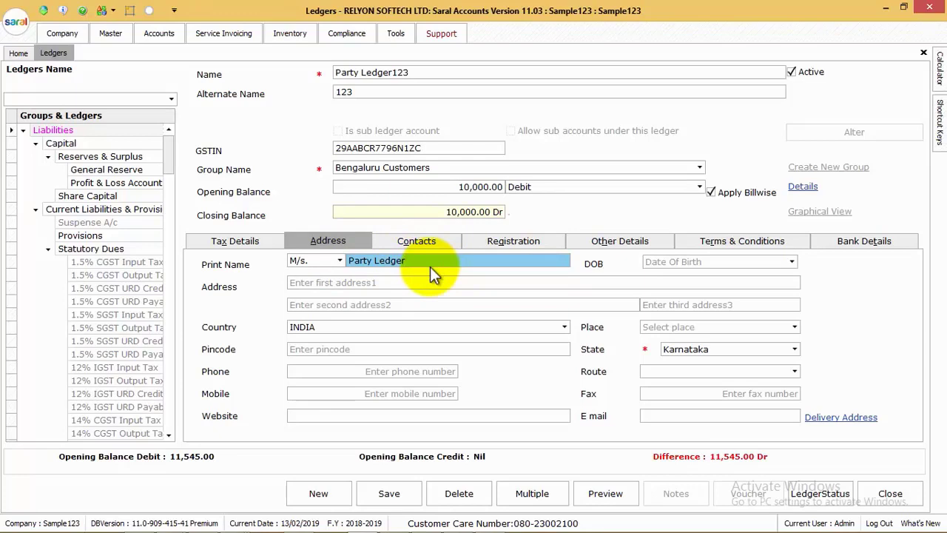
click(676, 262)
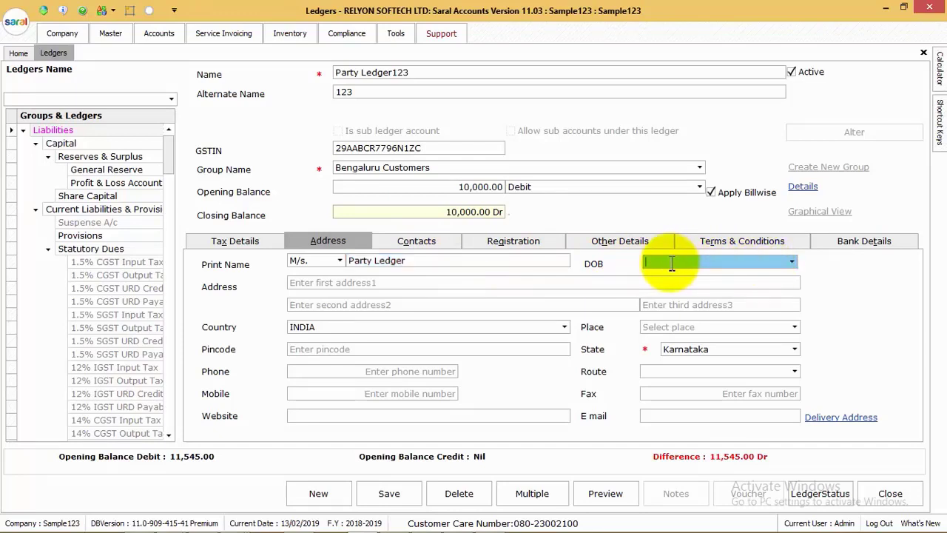
text(25022019)
key(Right)
text(1989)
Fill in the address lines starting with 'address1', place Bengaluru, pincode and the phone number
key(Tab)
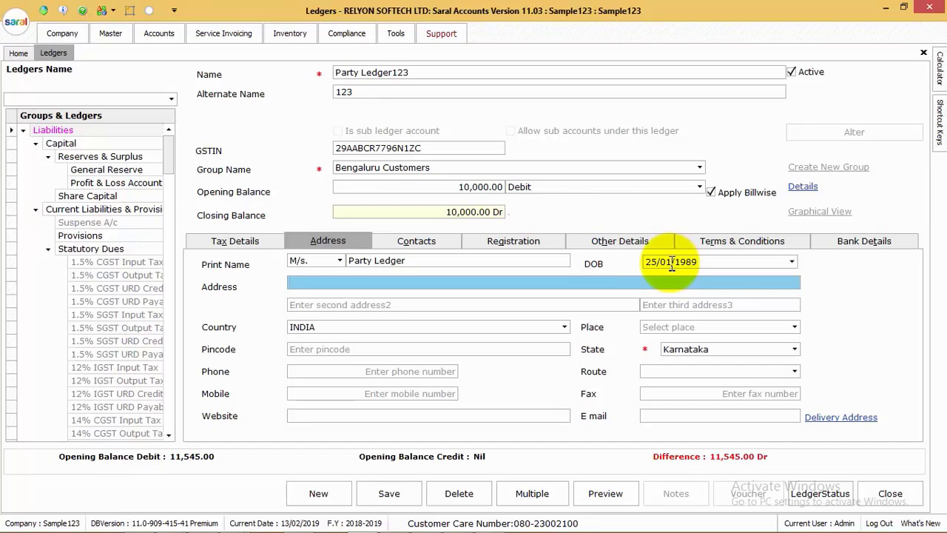
text(address1)
key(Tab)
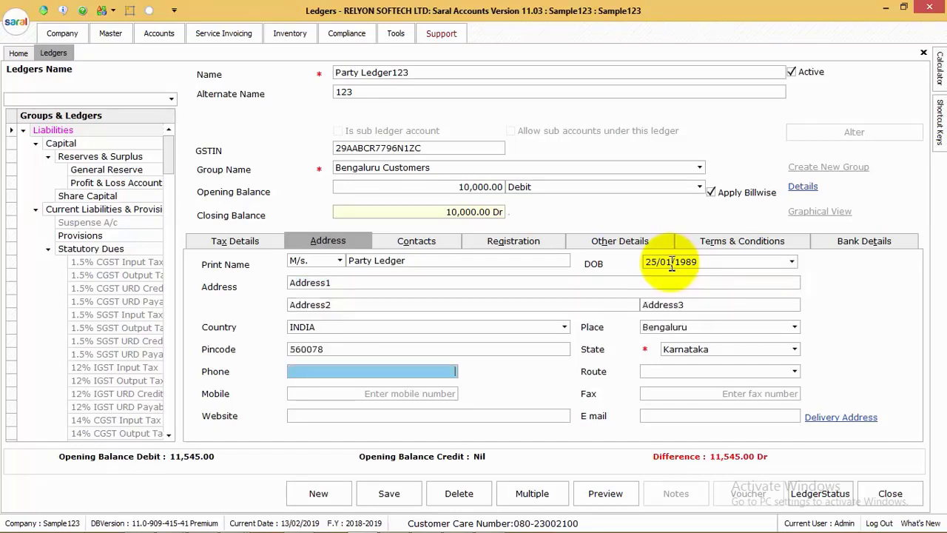
text(23002100)
key(Tab)
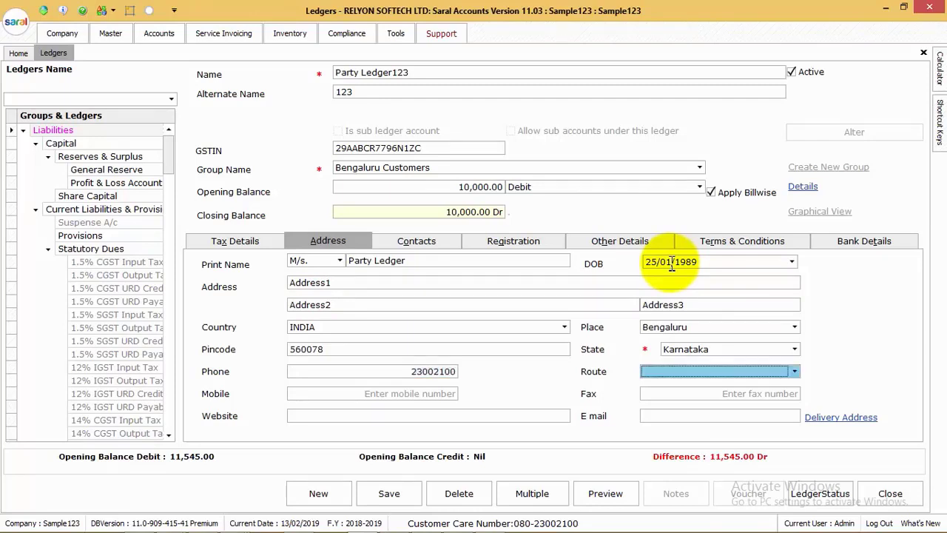
Save routes Route1–Route3 and assign Route1 to the ledger
click(652, 379)
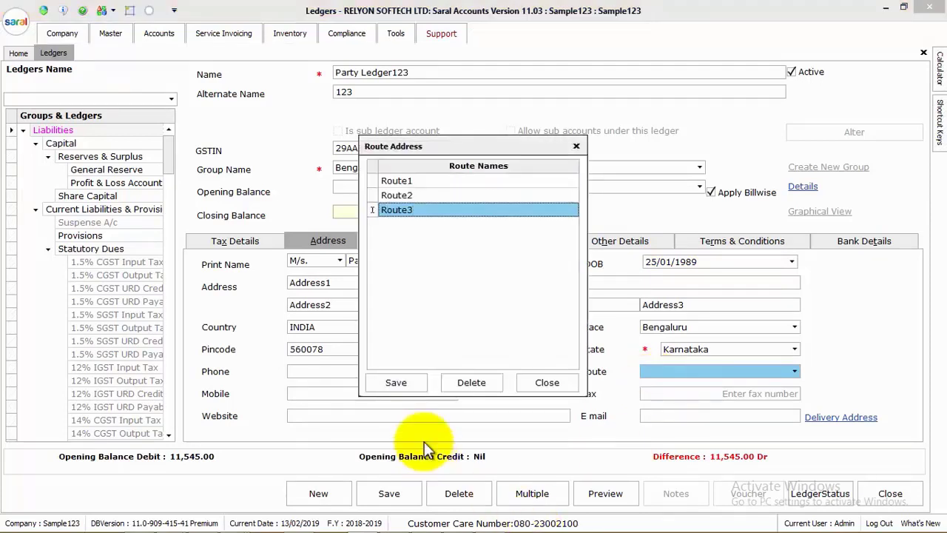
click(401, 386)
key(Return)
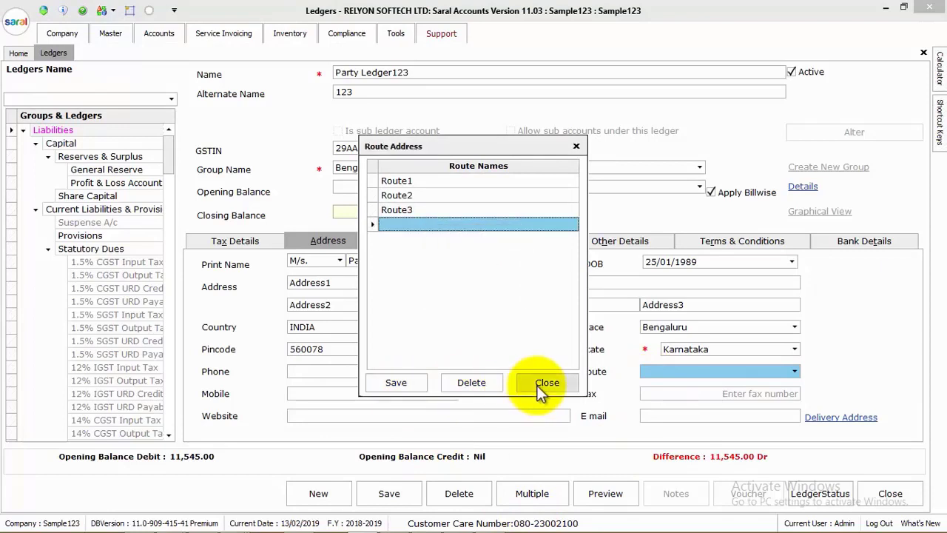
click(537, 386)
click(665, 373)
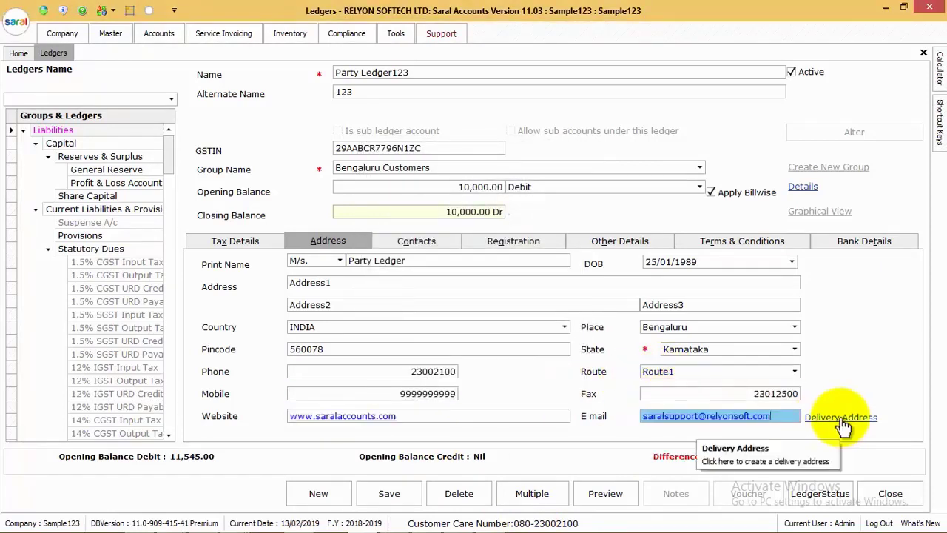
Add and save a second delivery address, Location123 in Rajajinagar
click(841, 417)
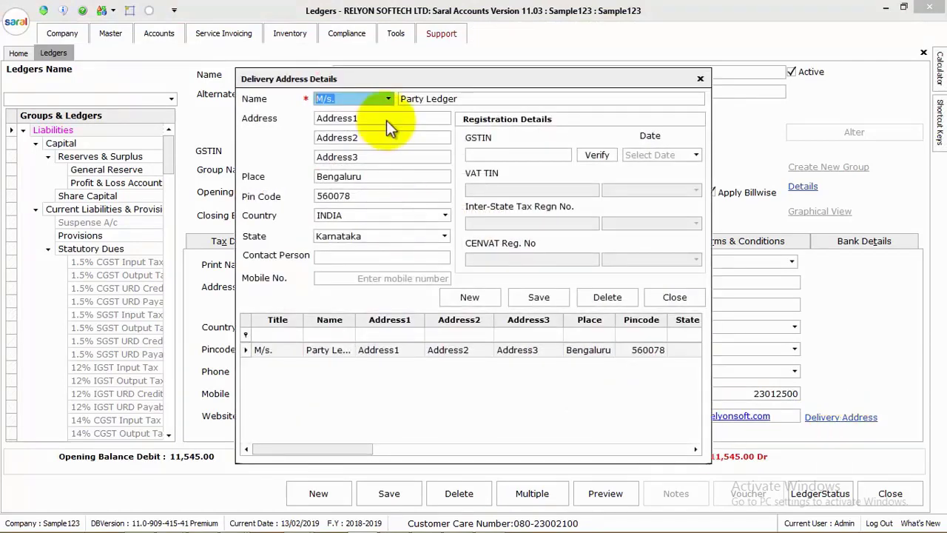
drag(442, 82, 509, 97)
click(546, 311)
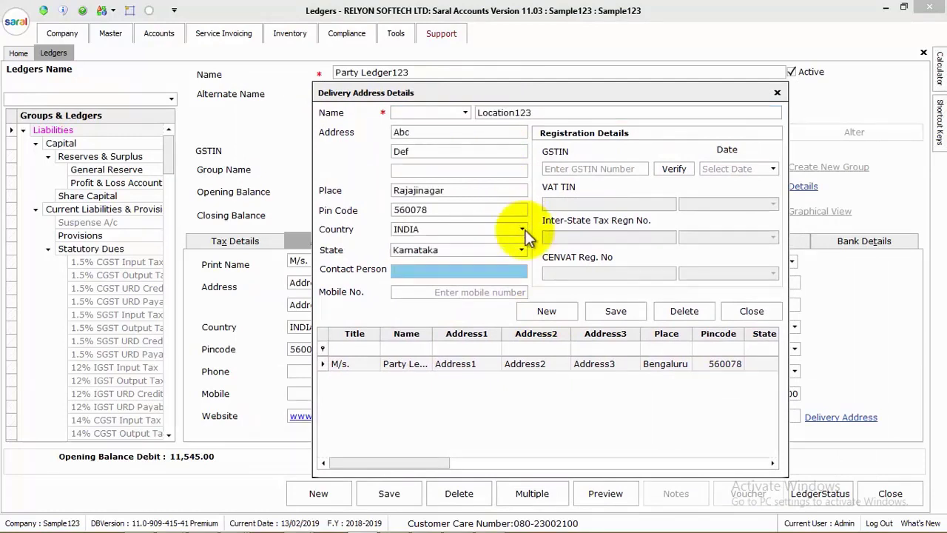
click(615, 311)
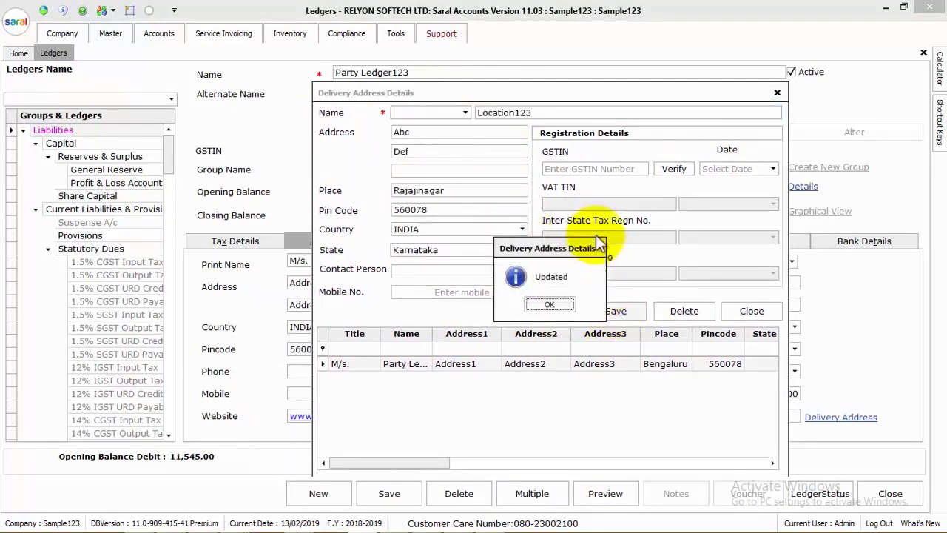
click(561, 306)
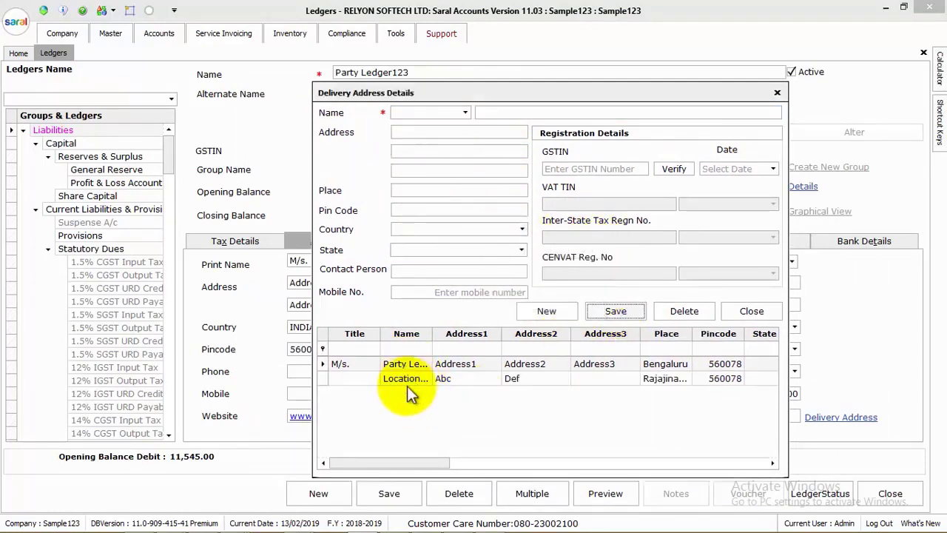
click(750, 311)
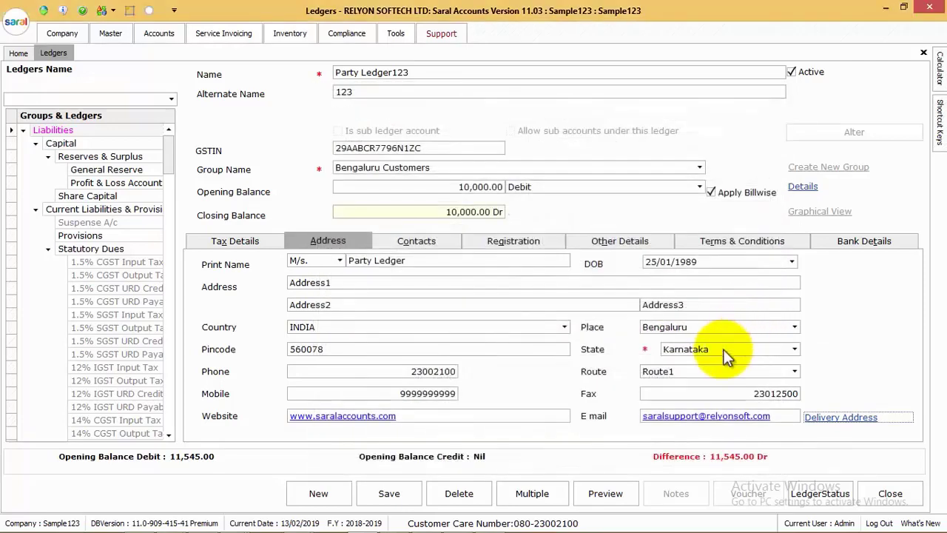
Start a new contact and create the Purchase Department for it
click(422, 246)
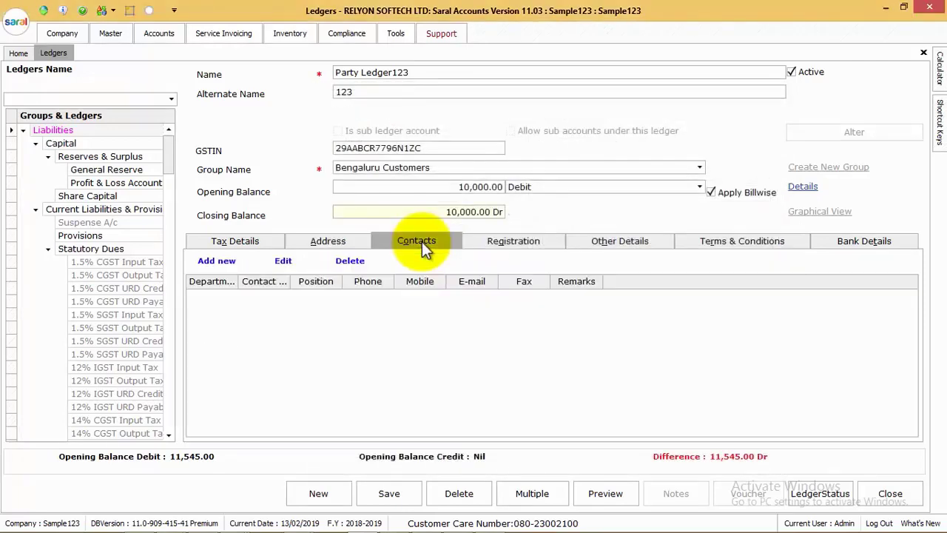
click(226, 260)
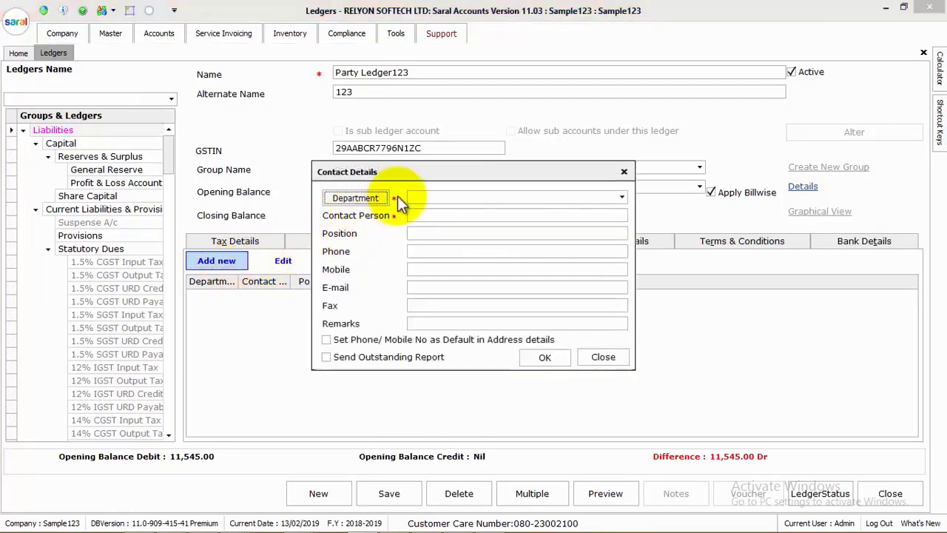
click(393, 194)
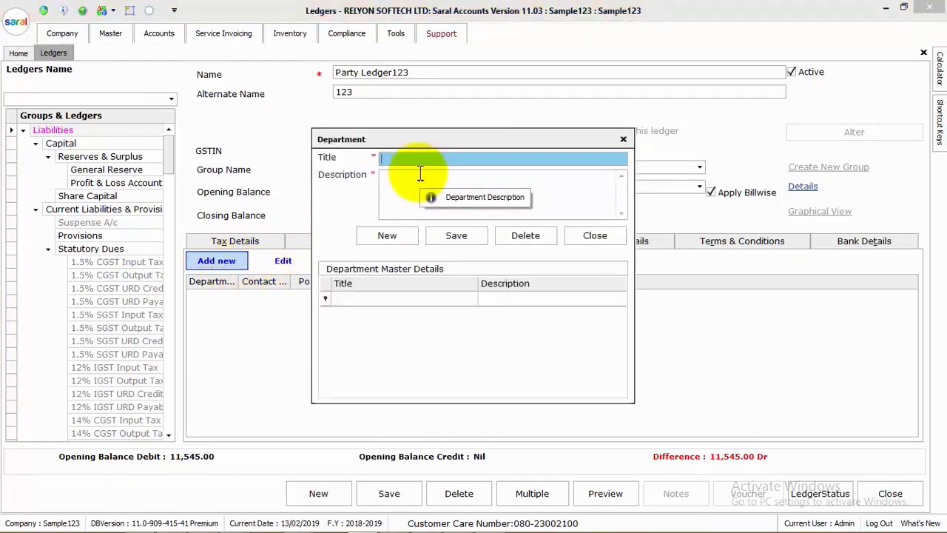
text(purchase department)
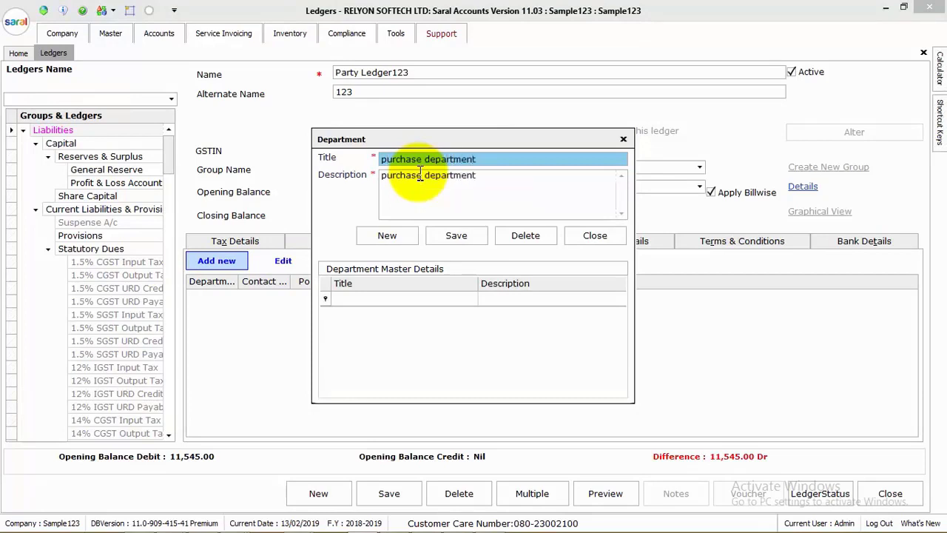
click(456, 235)
key(Return)
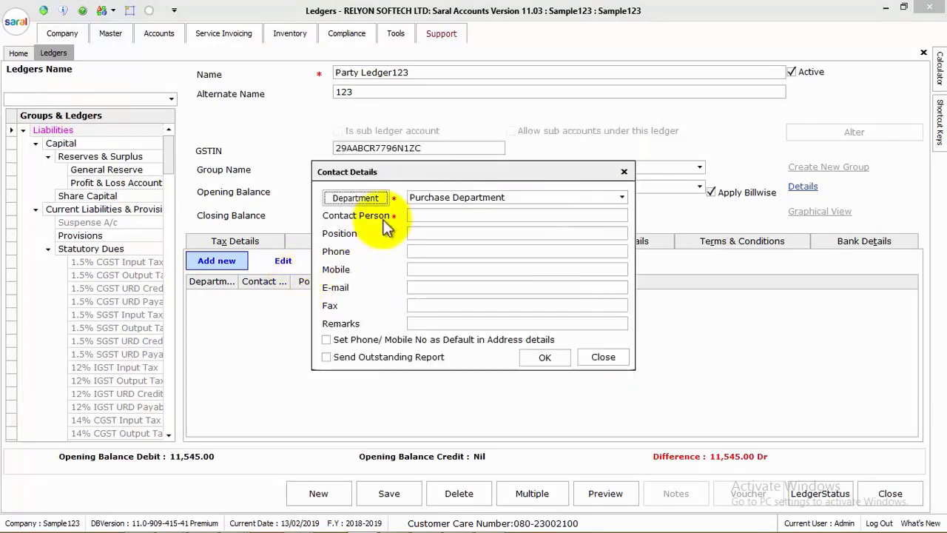
click(439, 215)
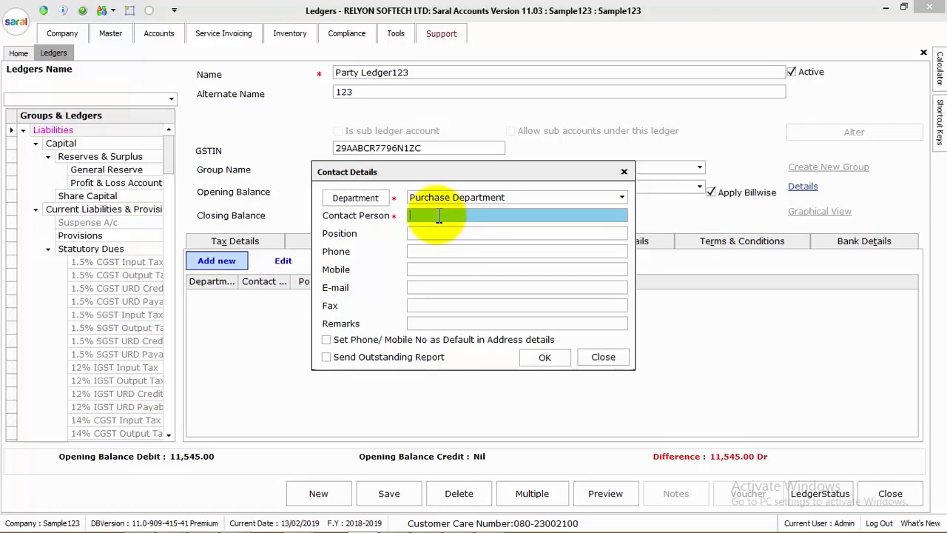
Enter the manager's name and e-mail, add that contact, then add an Operator contact
text(Ramesh)
key(Tab)
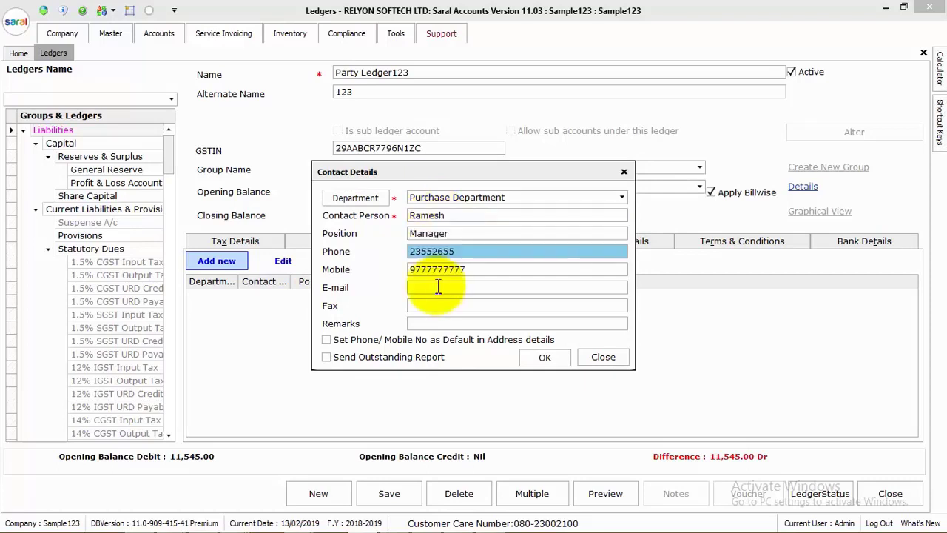
click(439, 287)
text(a)
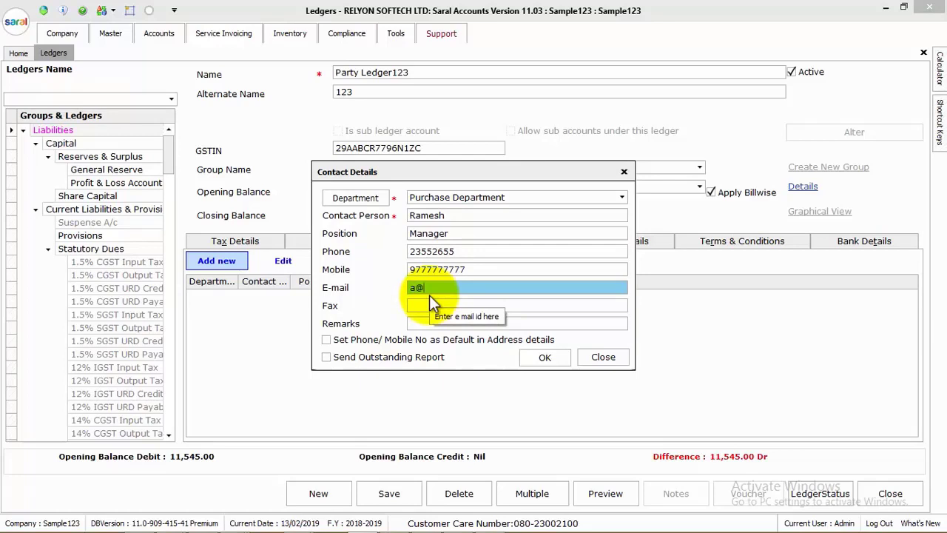
text(@gmail.com)
key(Tab)
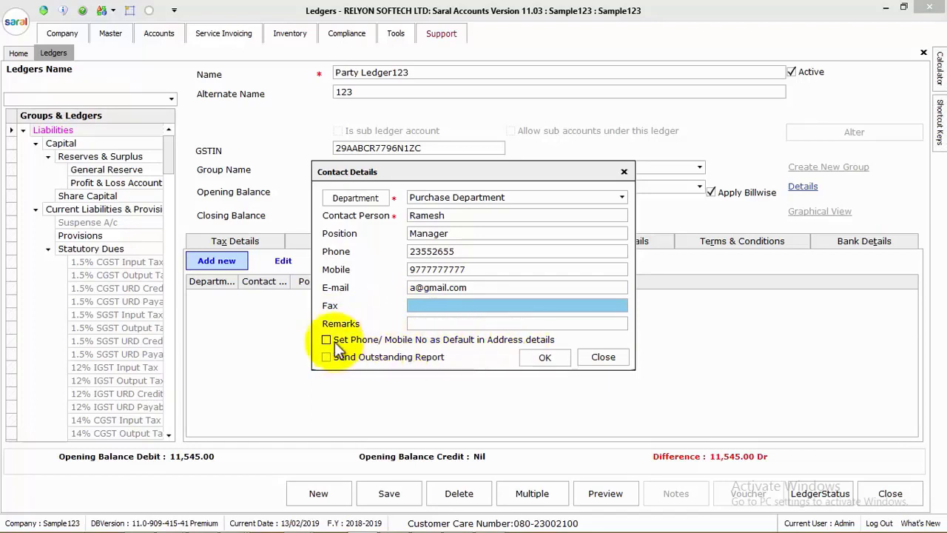
drag(340, 171, 410, 182)
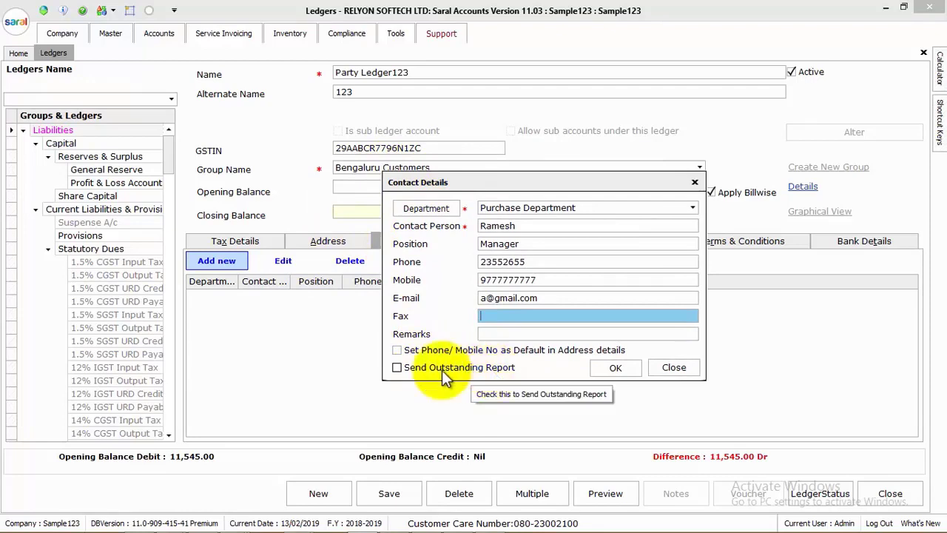
click(613, 369)
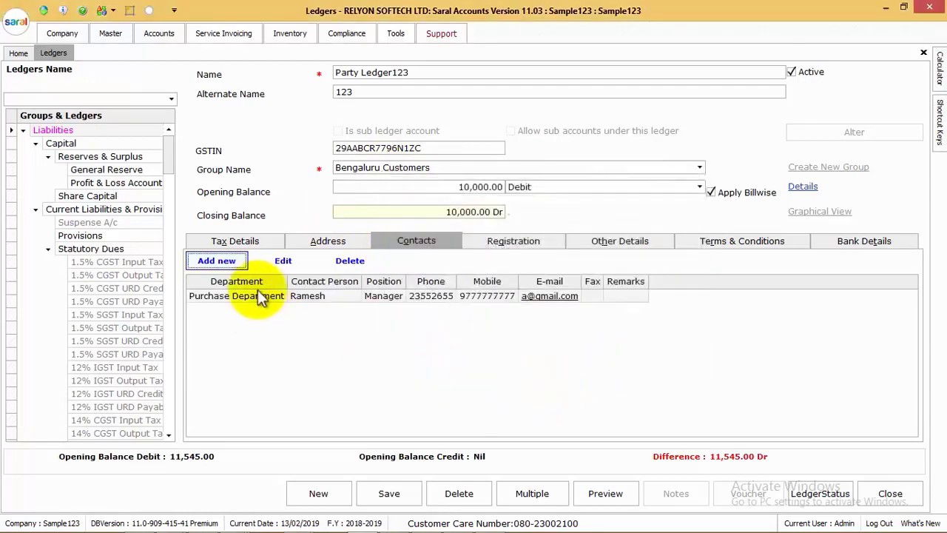
click(217, 260)
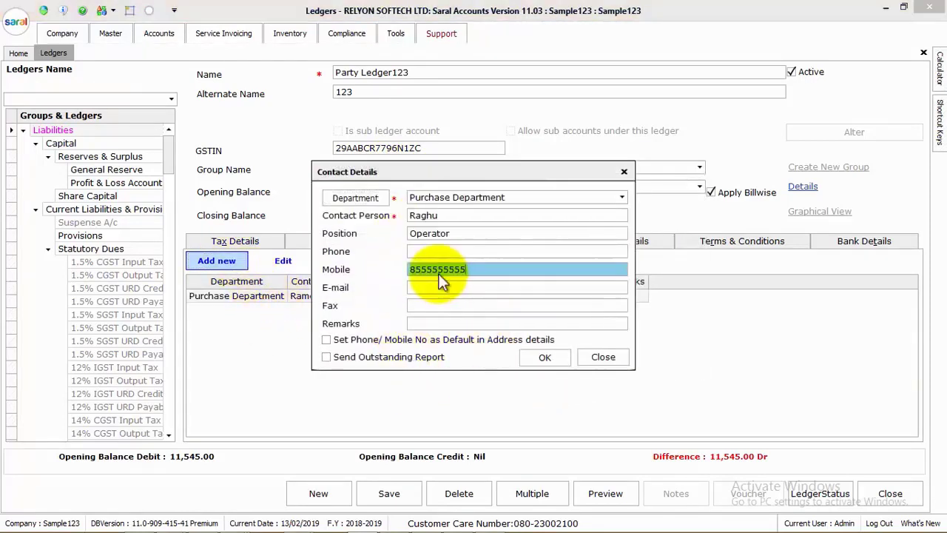
click(527, 362)
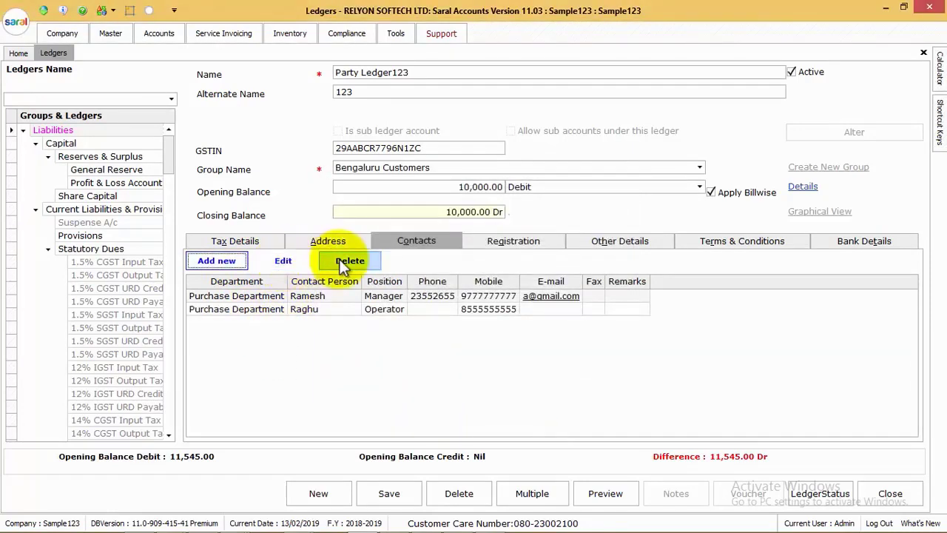
Show the Registration details, keeping customer type Regular and leaving SEZ type unset
click(503, 244)
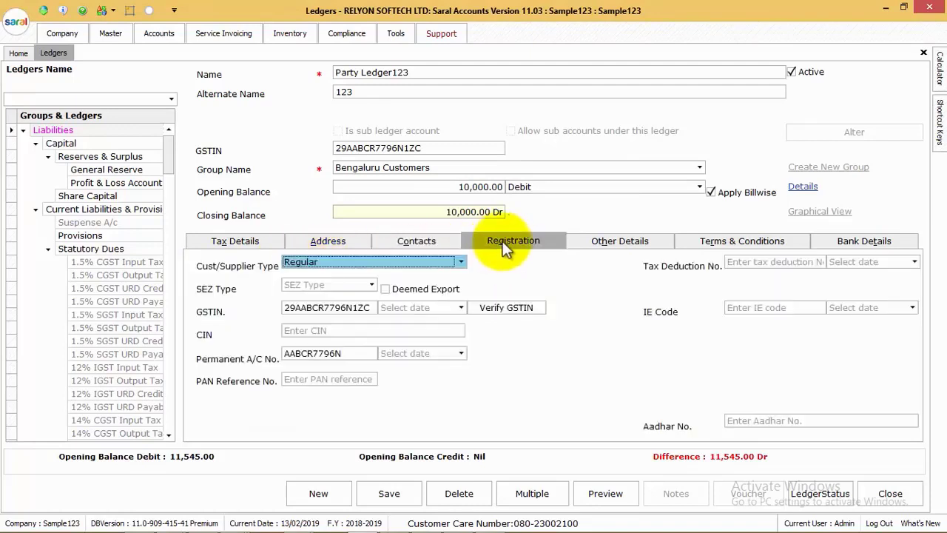
click(407, 263)
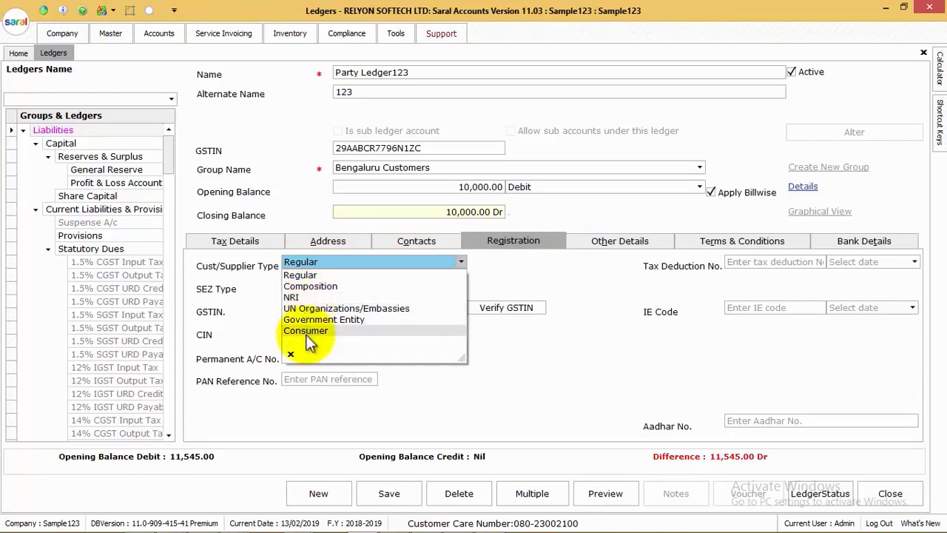
click(481, 269)
click(323, 287)
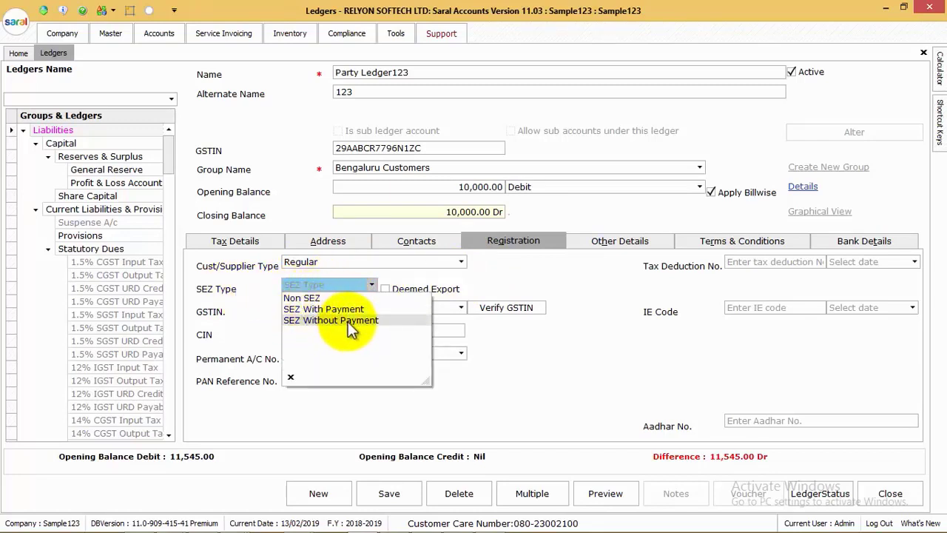
click(373, 287)
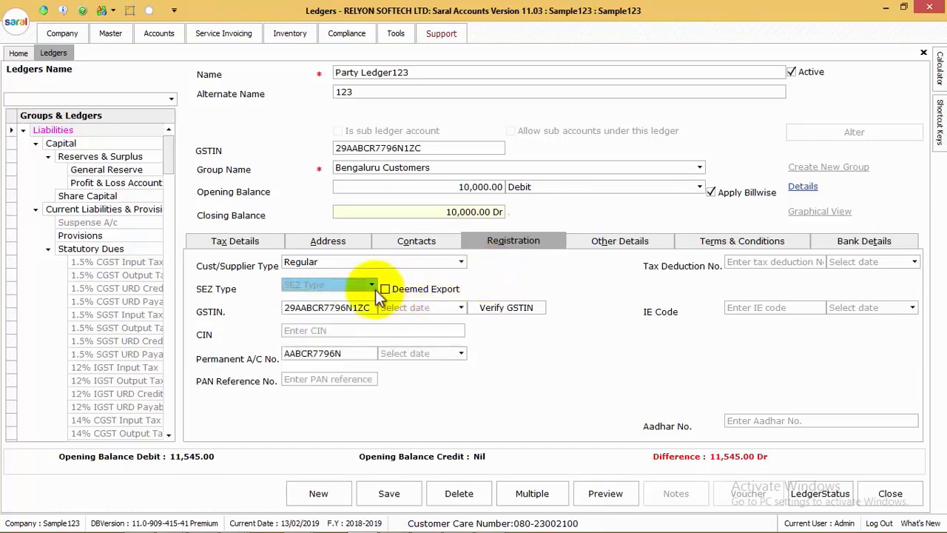
click(386, 289)
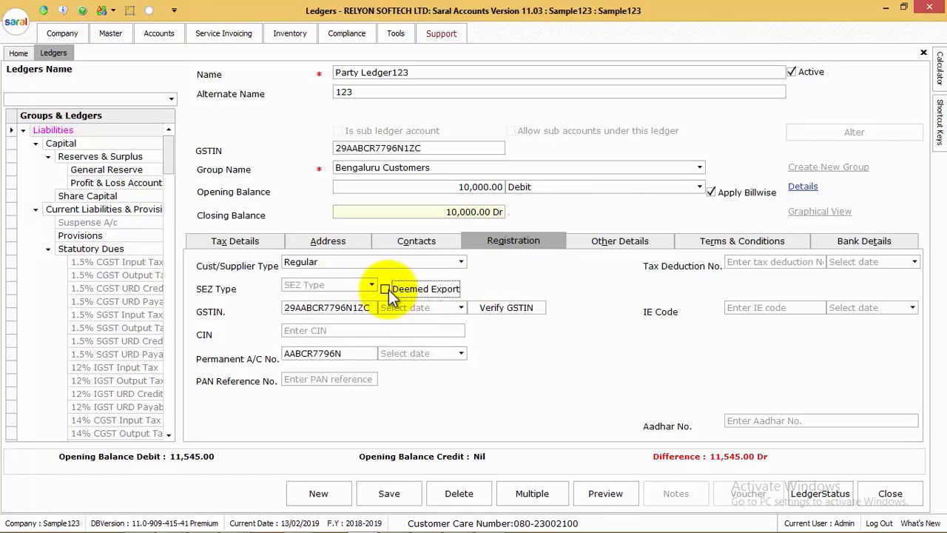
Verify the GSTIN on the GST Portal as an Active Regular taxpayer, then close the browser
click(497, 308)
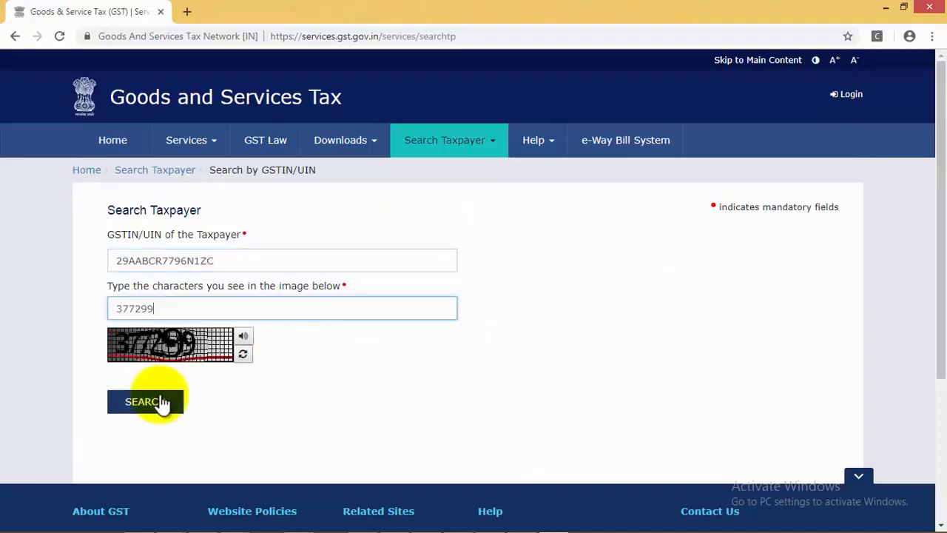
click(145, 401)
scroll(285, 380, down, 1)
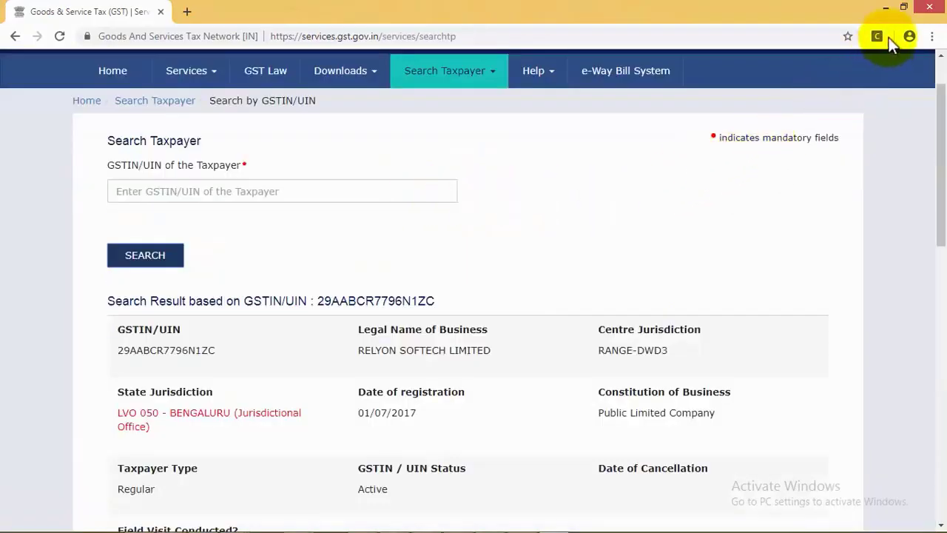
click(931, 9)
click(302, 332)
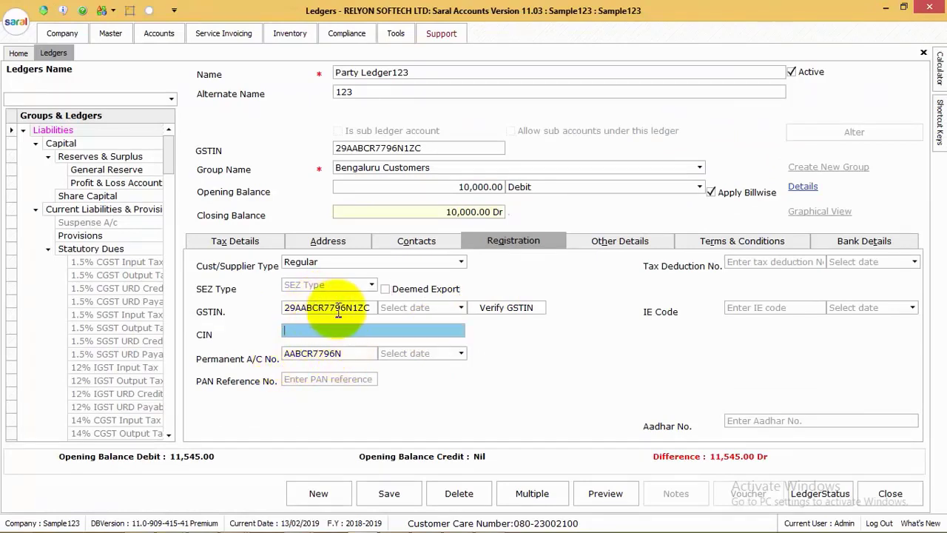
Skip the PAN reference, tax deduction, IE code and Aadhar fields, moving to Other Details
click(315, 378)
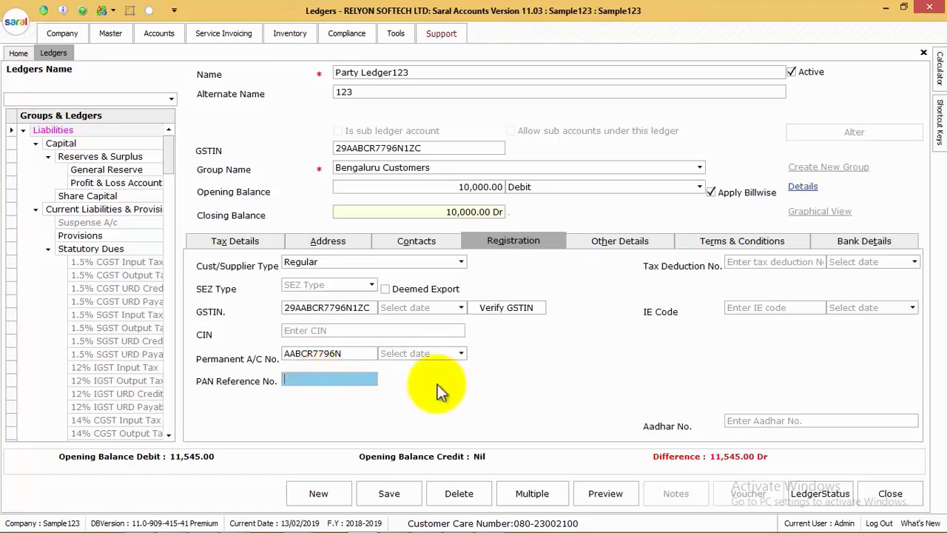
click(753, 264)
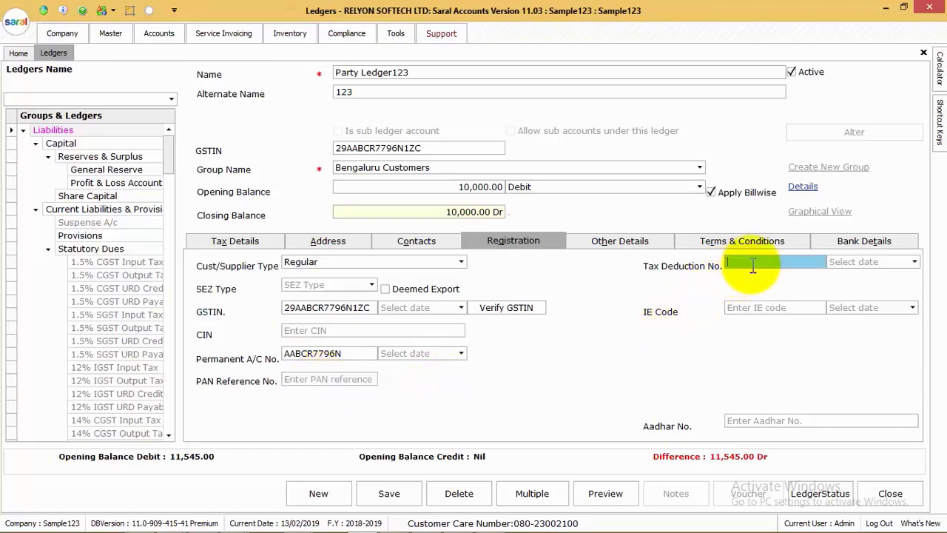
click(746, 308)
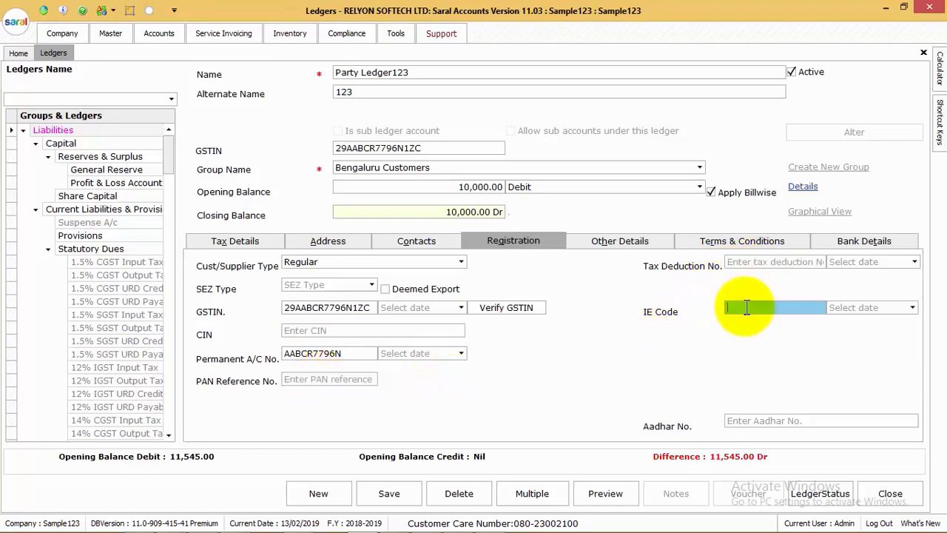
click(740, 421)
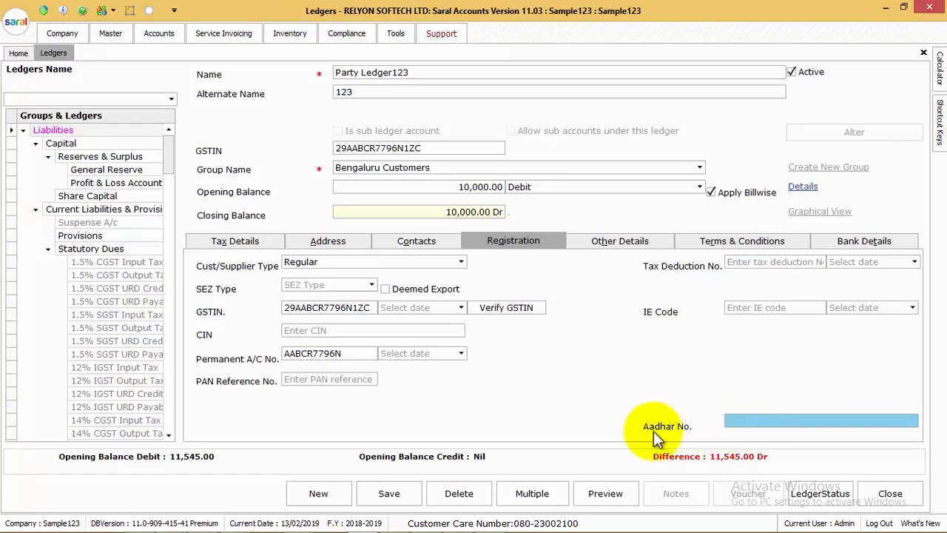
click(621, 242)
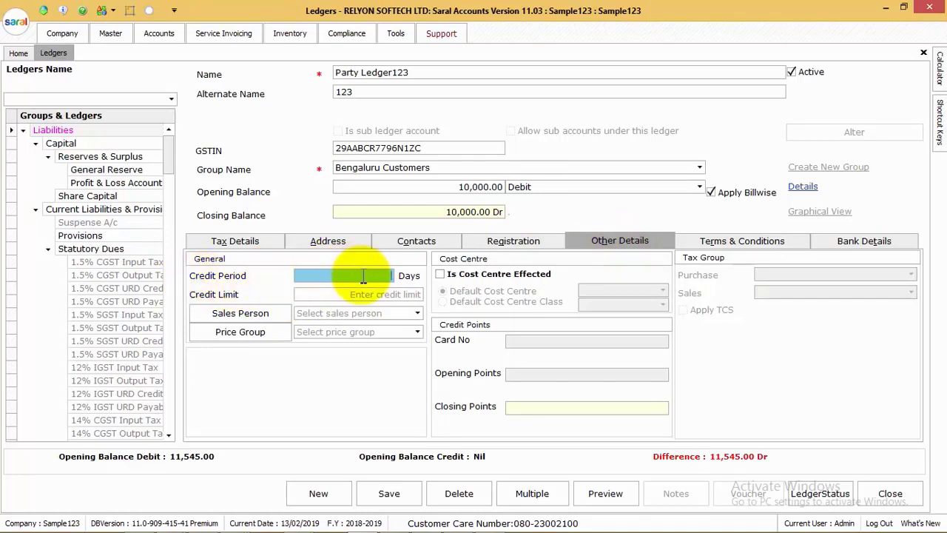
Set a 30-day credit period, a 50000 credit limit and Salesperson1 as the sales person
text(30)
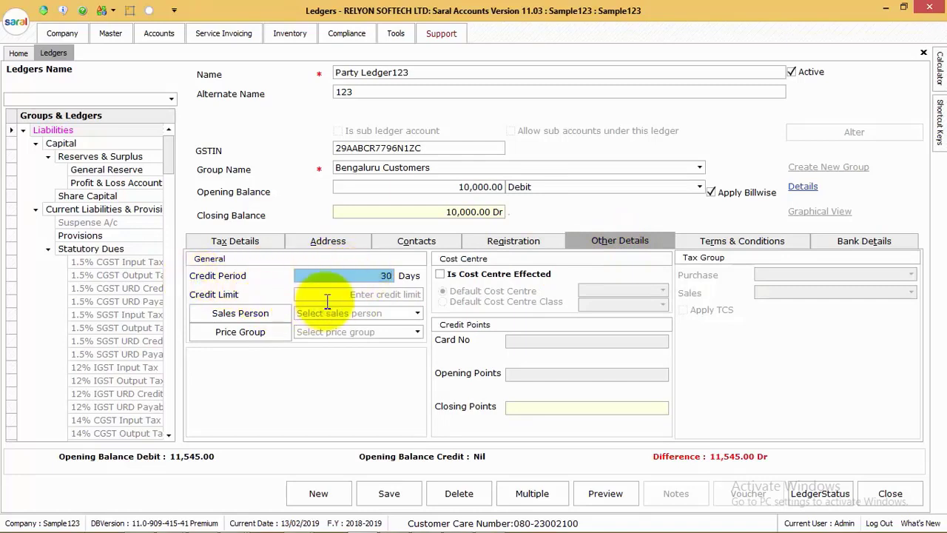
click(375, 295)
text(50000)
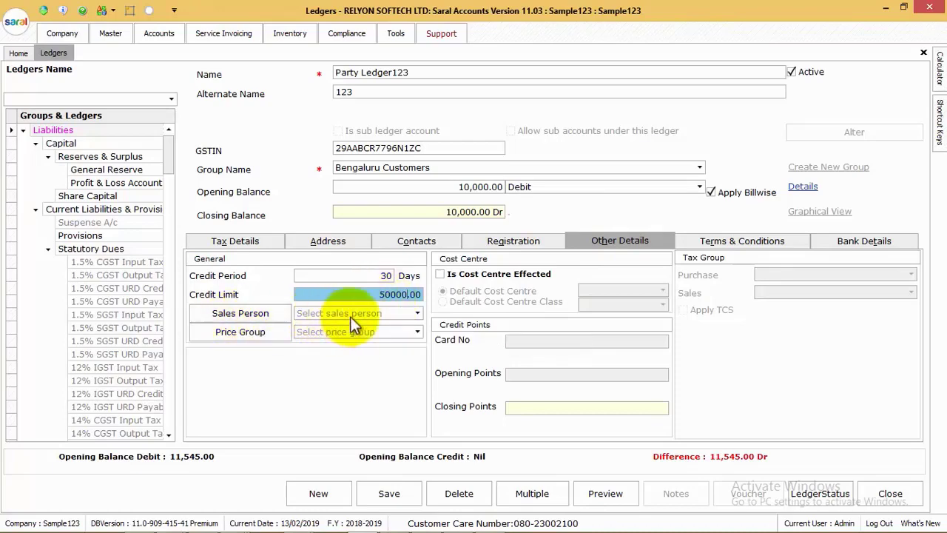
click(350, 316)
click(256, 313)
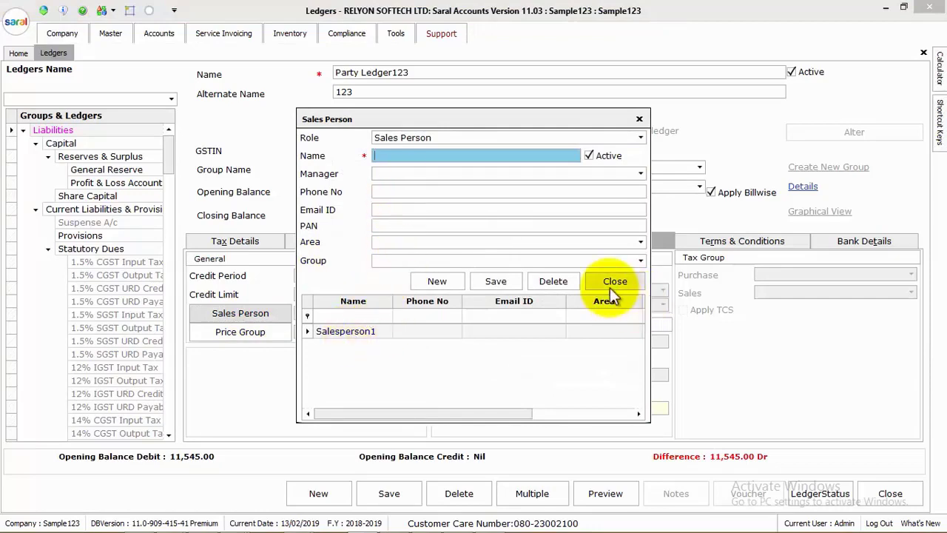
click(611, 282)
click(372, 312)
click(352, 327)
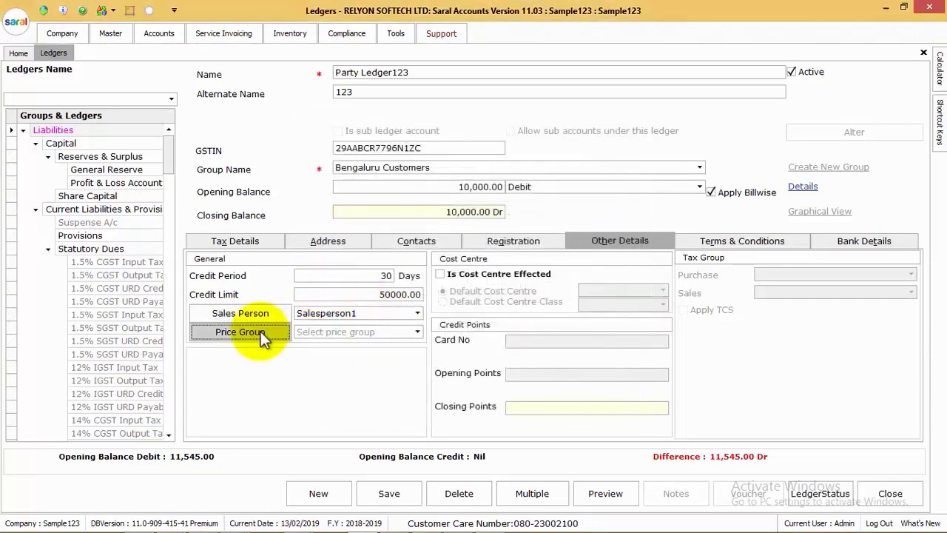
Save the price group master and assign Pricegroup1 to the ledger
click(261, 332)
click(481, 404)
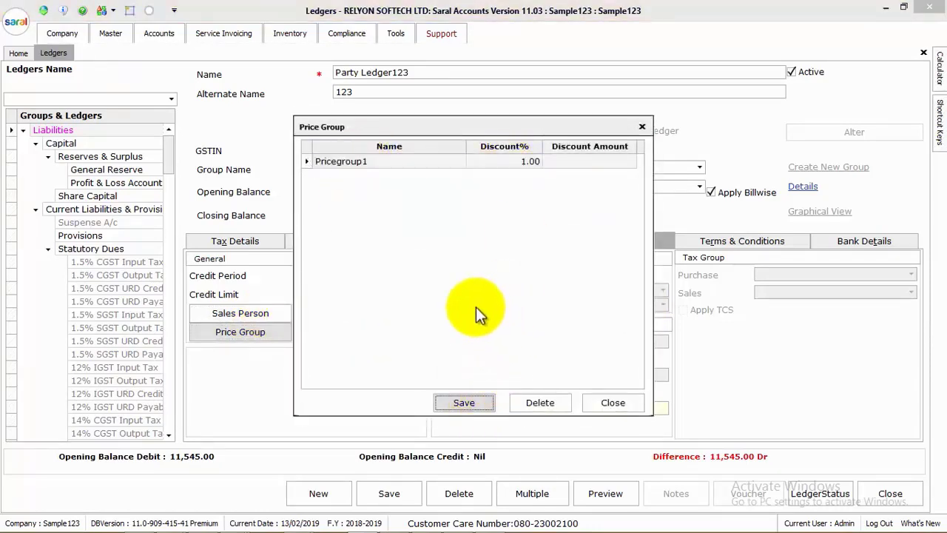
key(Return)
click(611, 403)
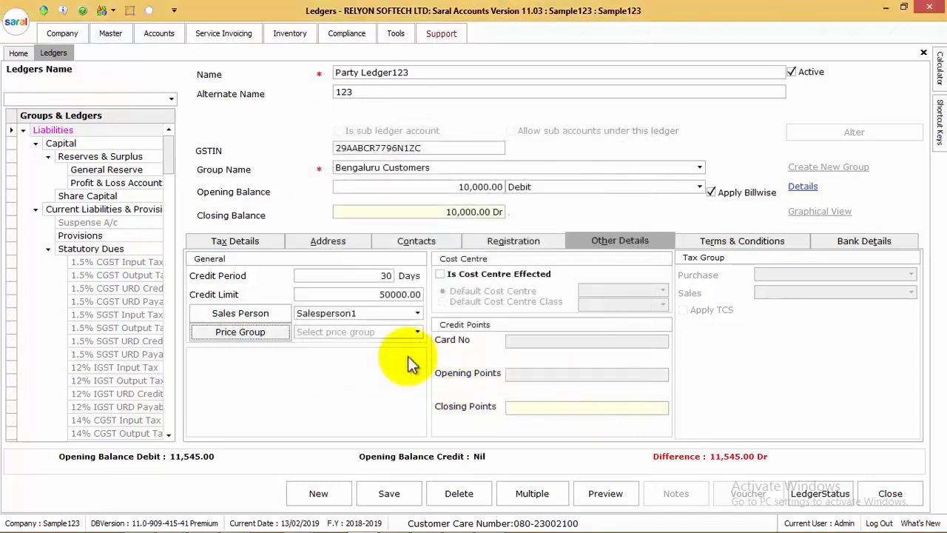
click(358, 333)
click(348, 343)
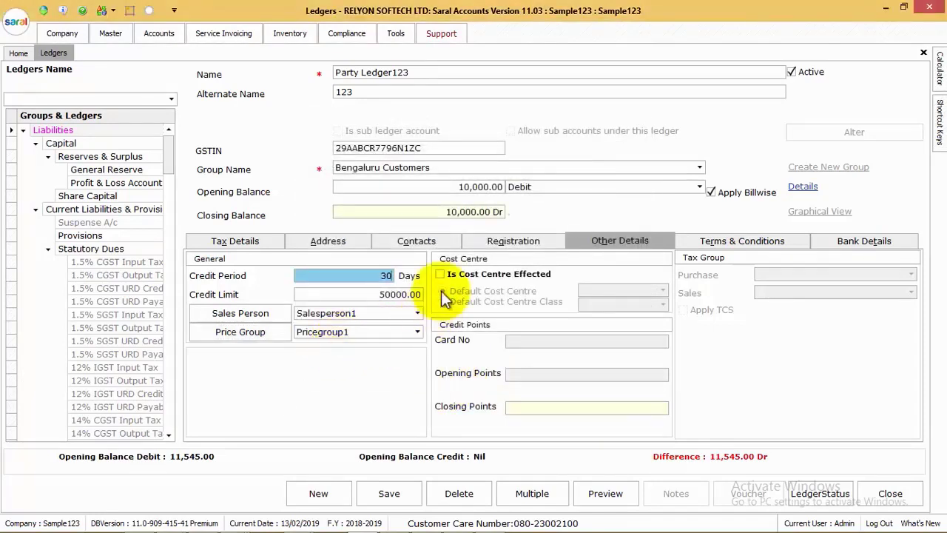
Toggle cost centre tracking on and back off, then start a terms and conditions row
click(459, 275)
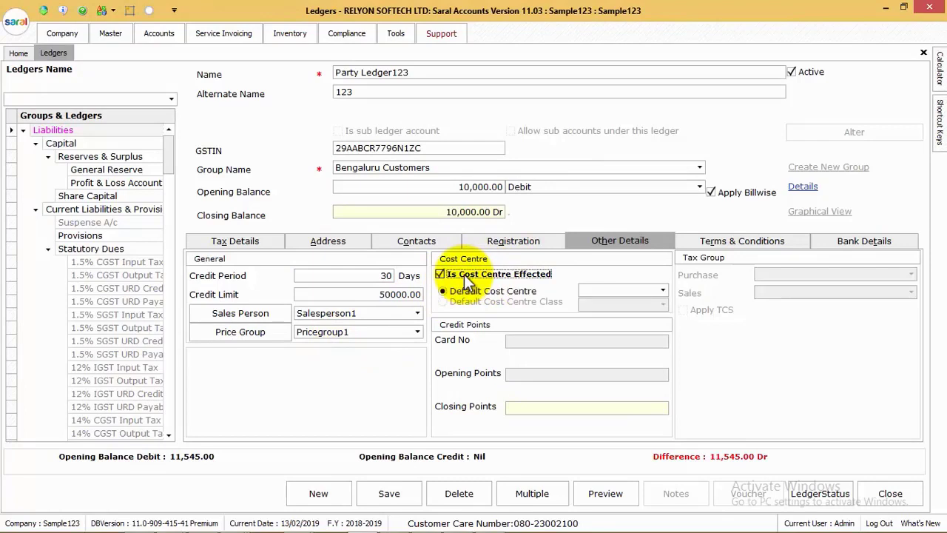
click(636, 292)
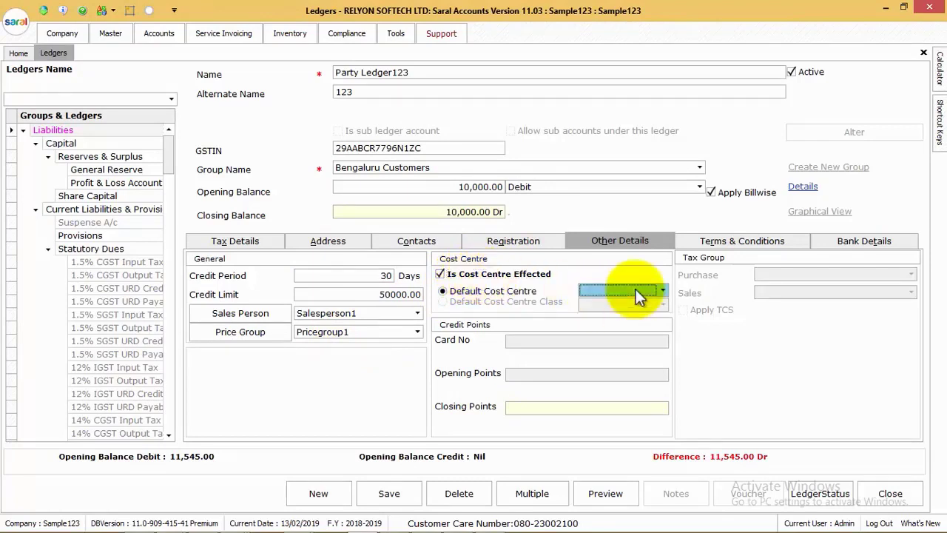
click(441, 274)
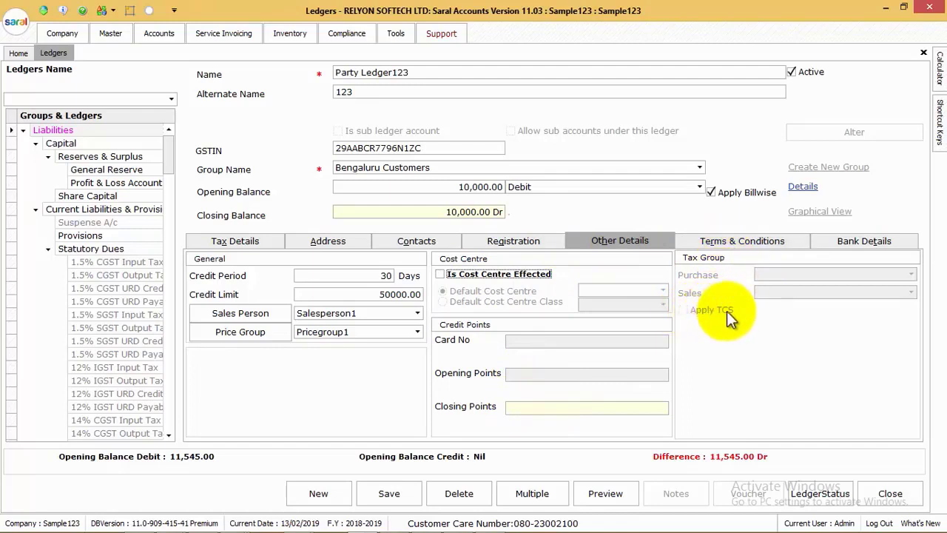
click(723, 240)
click(469, 275)
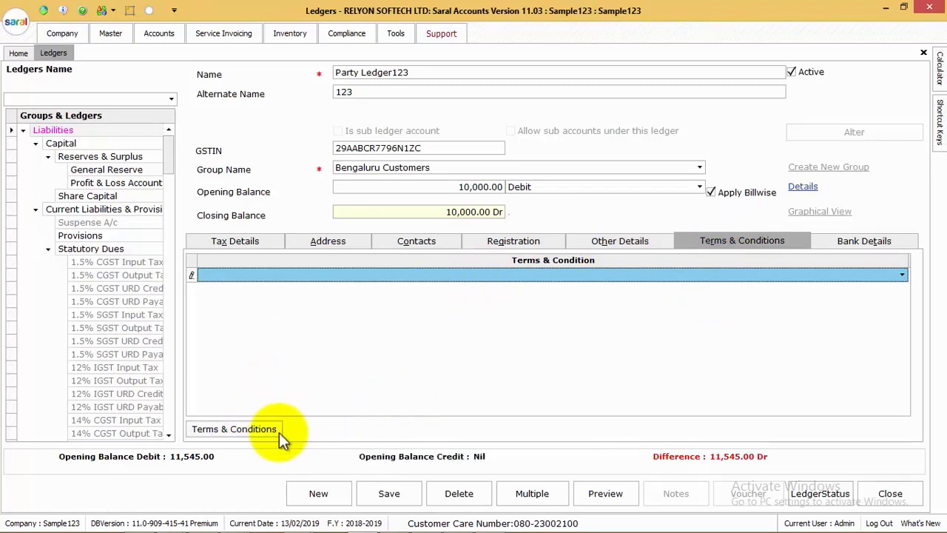
Save the term 'Goods Once Sold Cannot Be Taken Back' for Sales Invoice and Sales Order
click(247, 430)
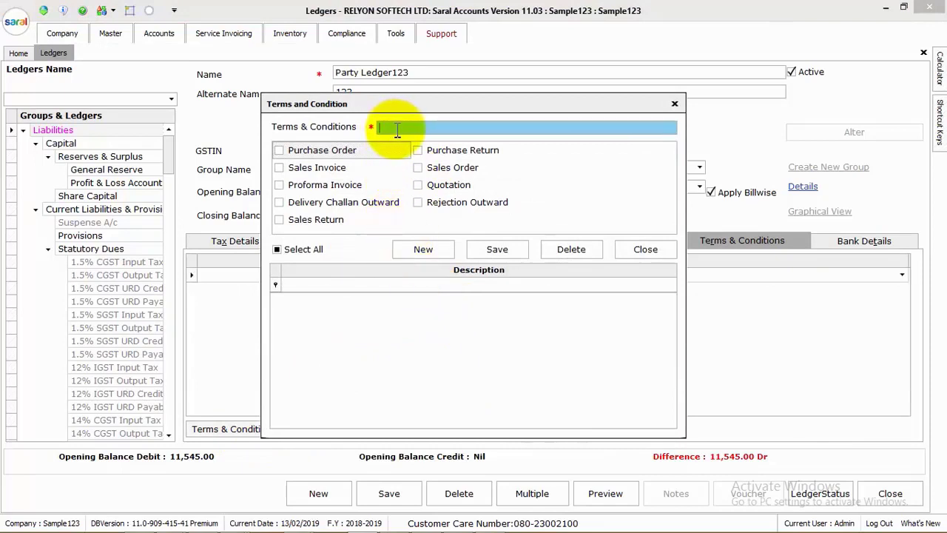
text(Goods once sold cannot be taken back)
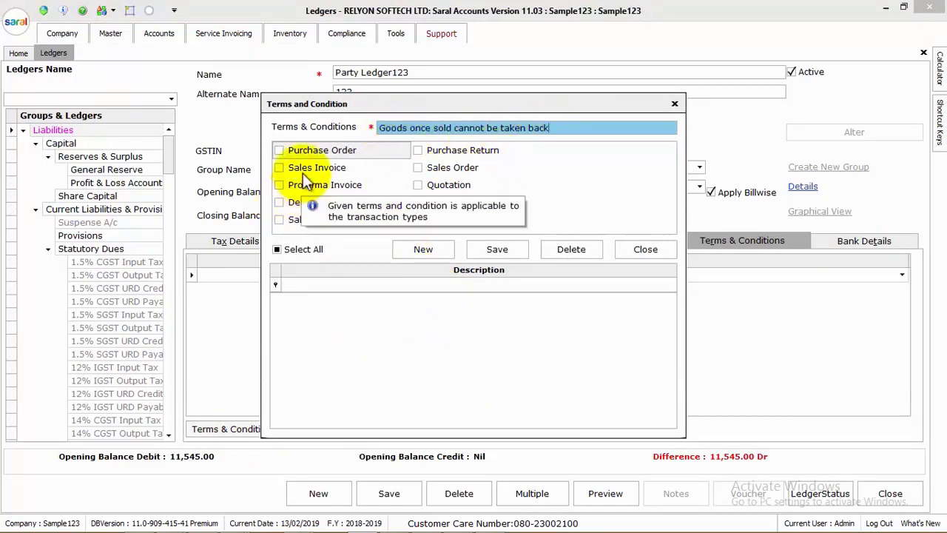
click(296, 170)
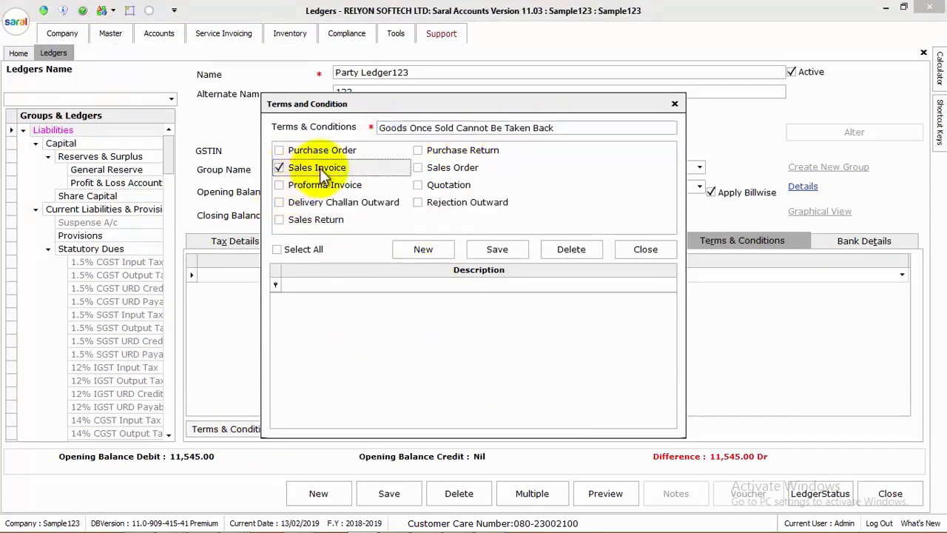
click(440, 168)
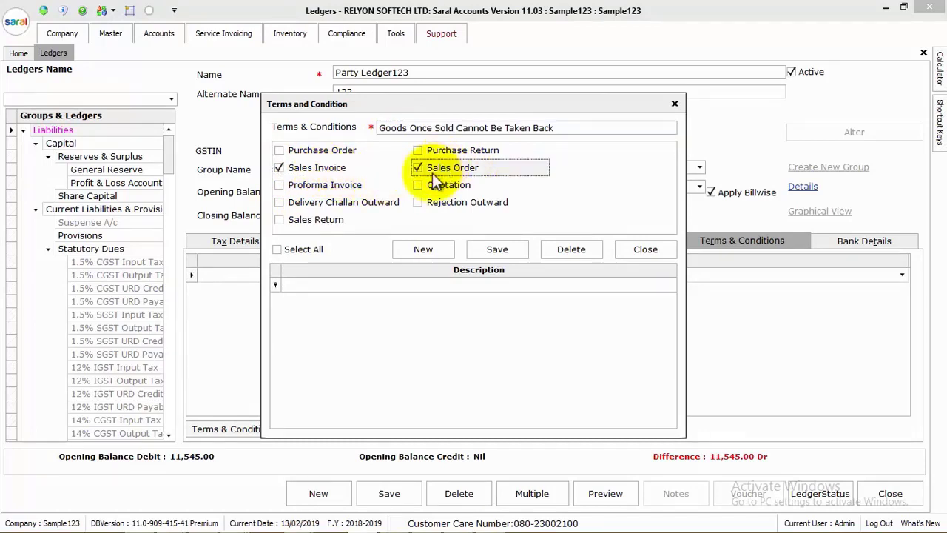
click(488, 251)
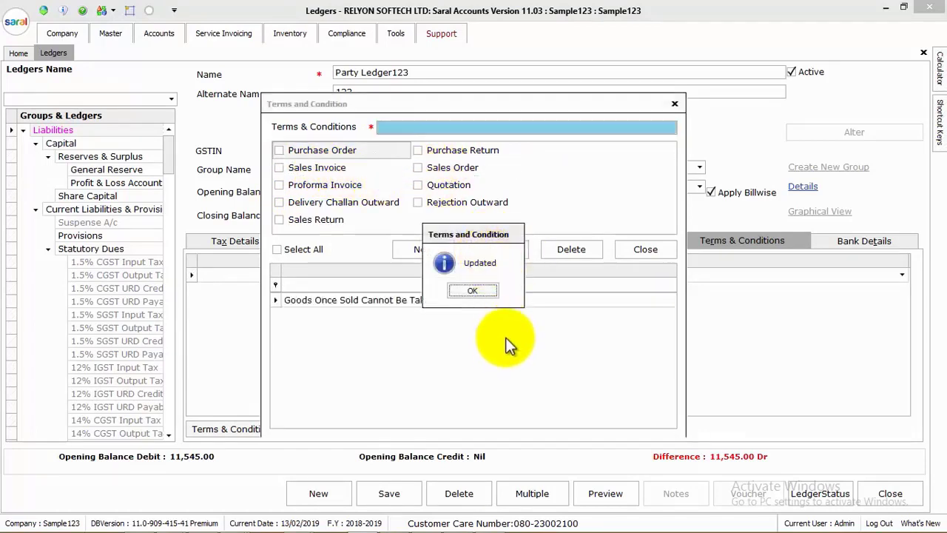
click(485, 289)
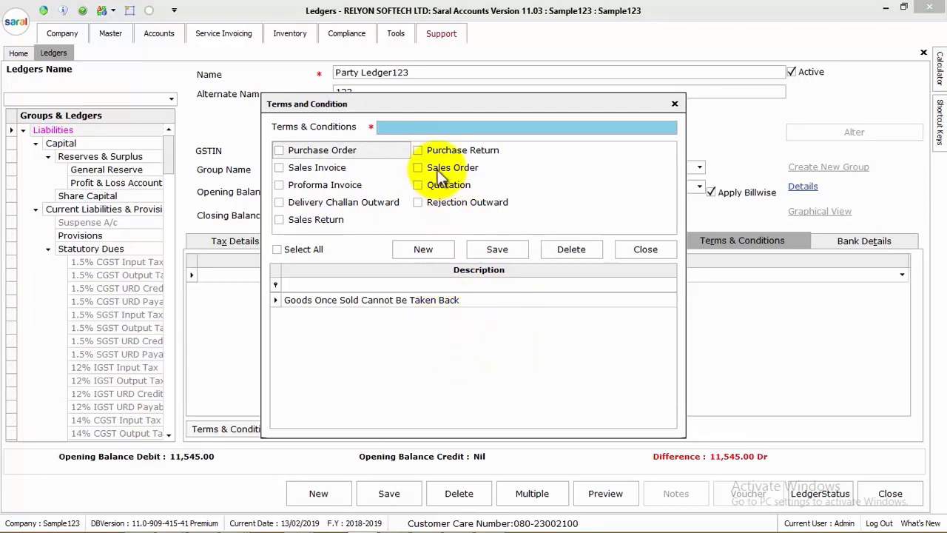
click(645, 248)
click(849, 244)
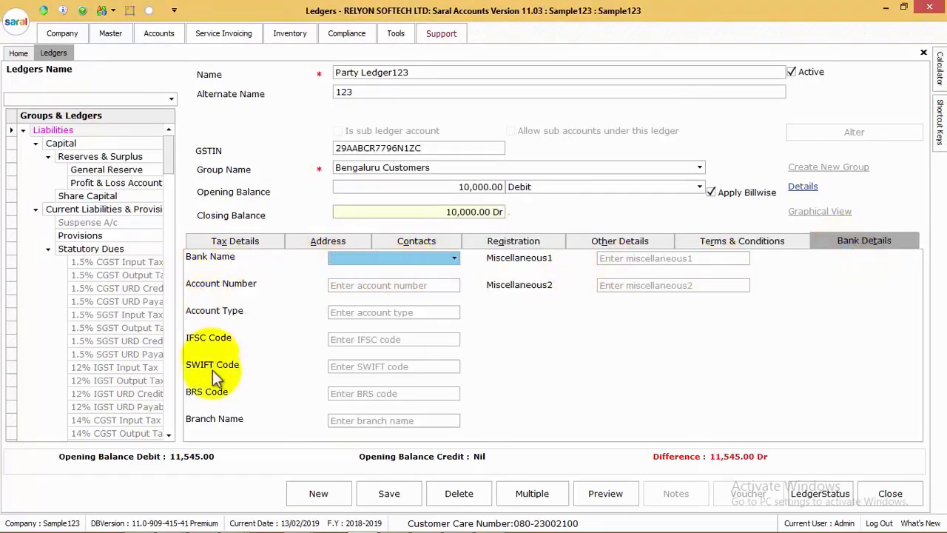
Add BOI to the Bank Master and choose it as the ledger's bank
double_click(419, 258)
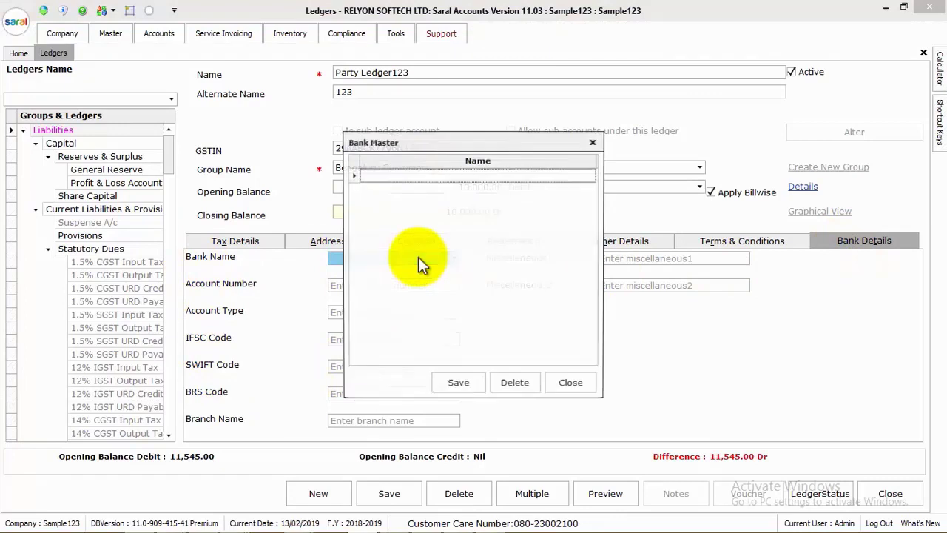
click(405, 175)
text(BOI)
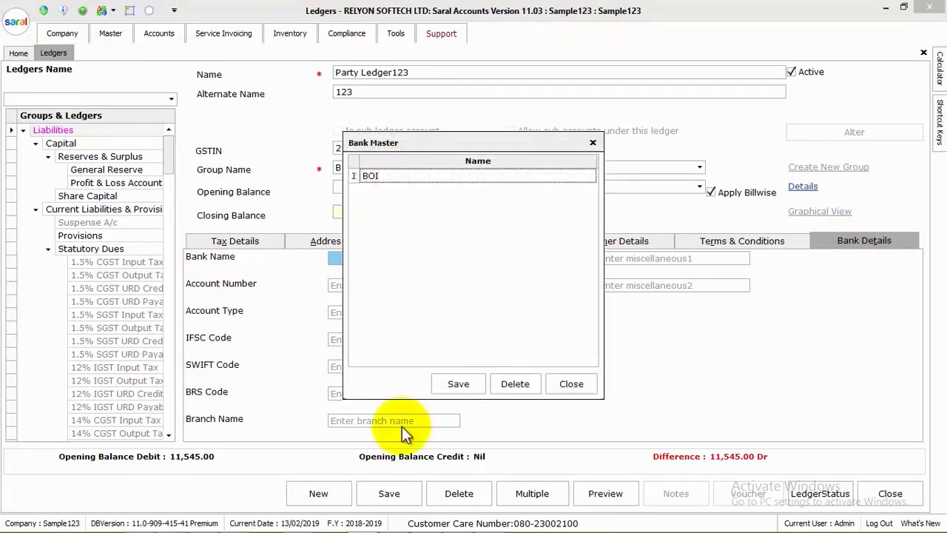
click(458, 384)
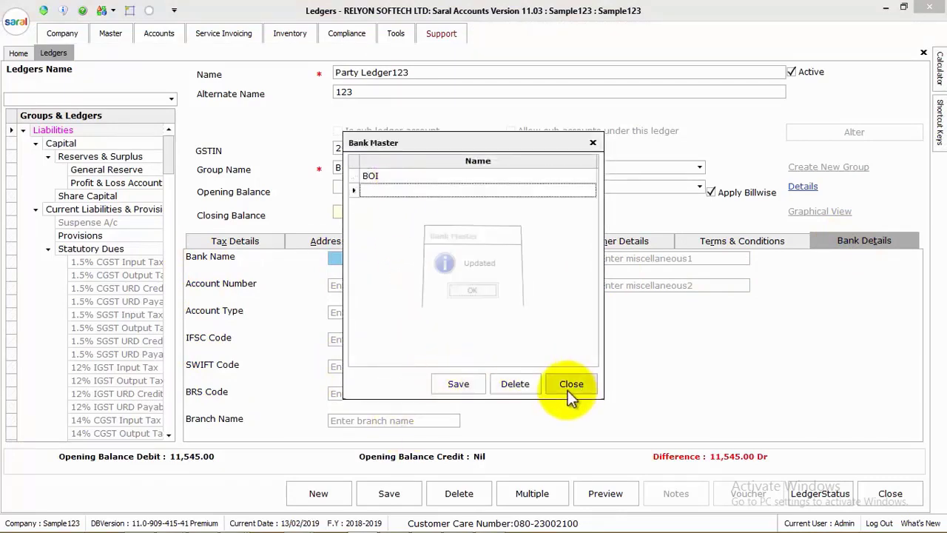
click(570, 387)
click(455, 258)
click(375, 271)
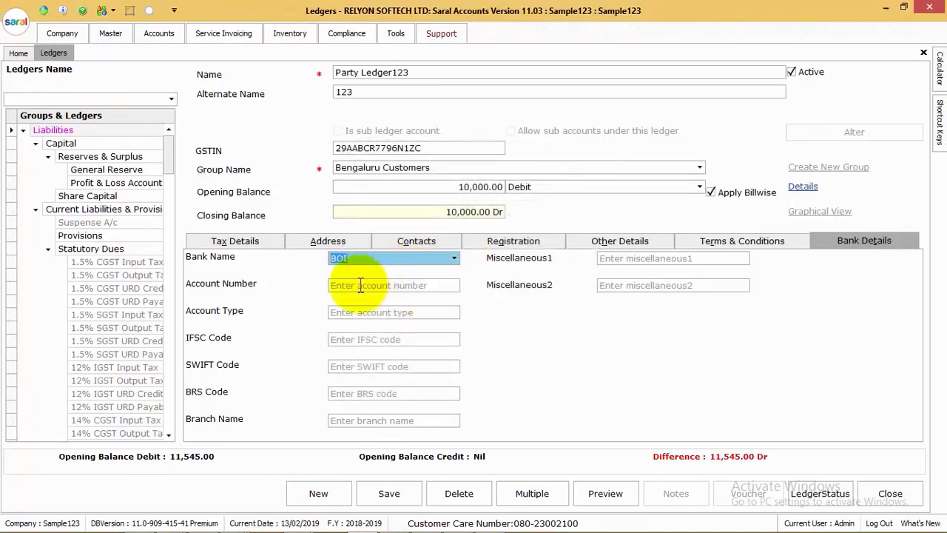
Move through the bank detail fields and relabel Miscellaneous1 as 'Drug License No.'
click(356, 286)
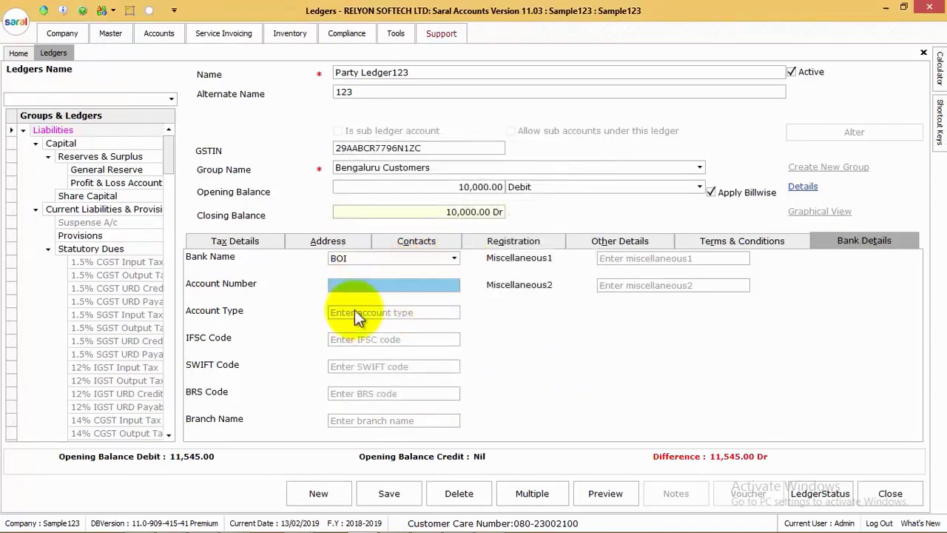
click(360, 312)
click(363, 339)
click(366, 366)
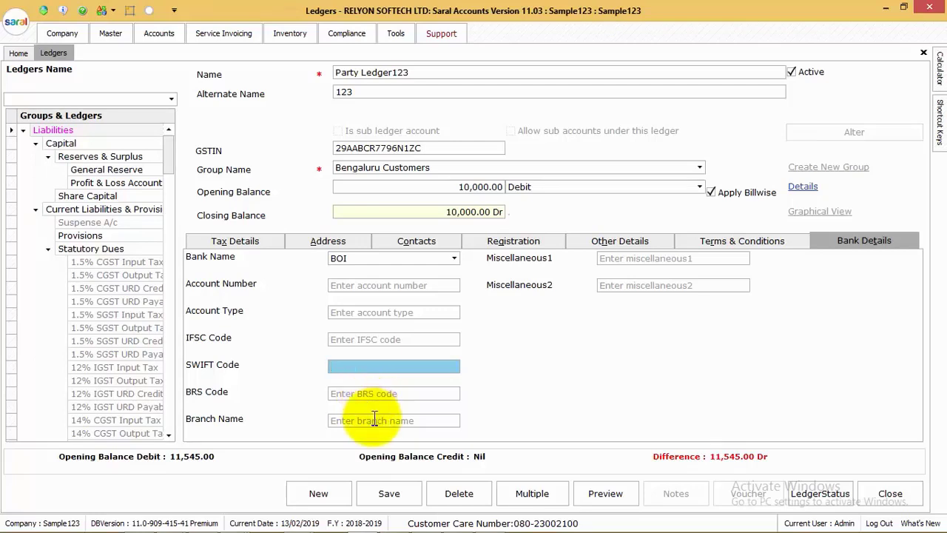
click(374, 418)
click(551, 262)
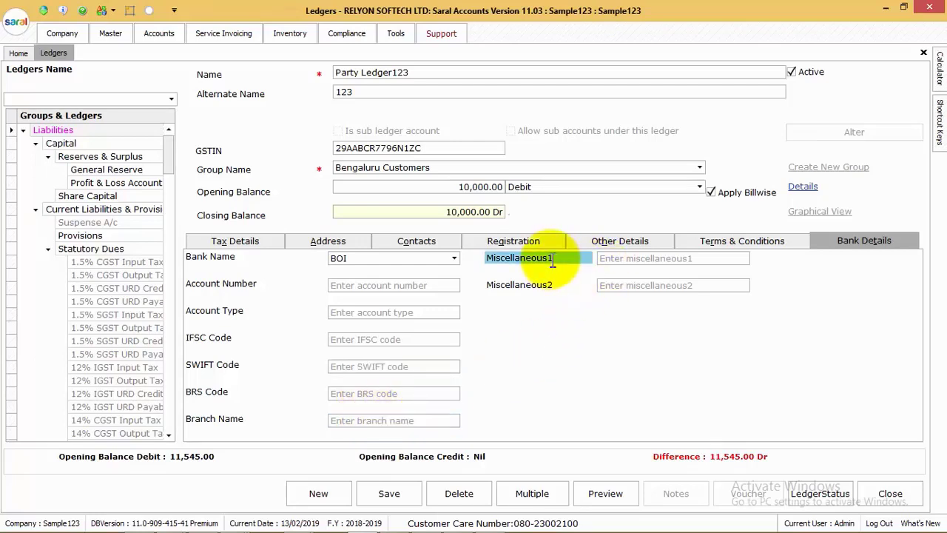
drag(547, 259, 471, 260)
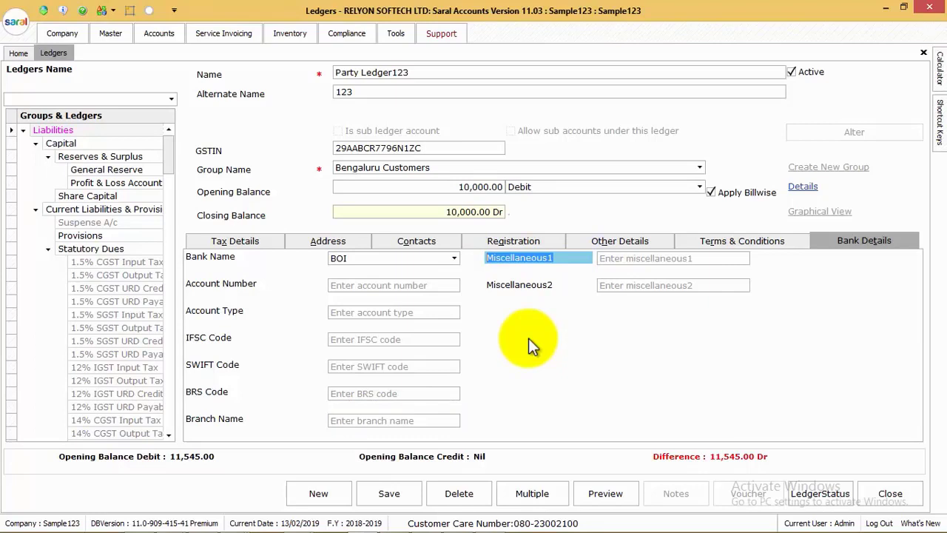
text(Drug License No.)
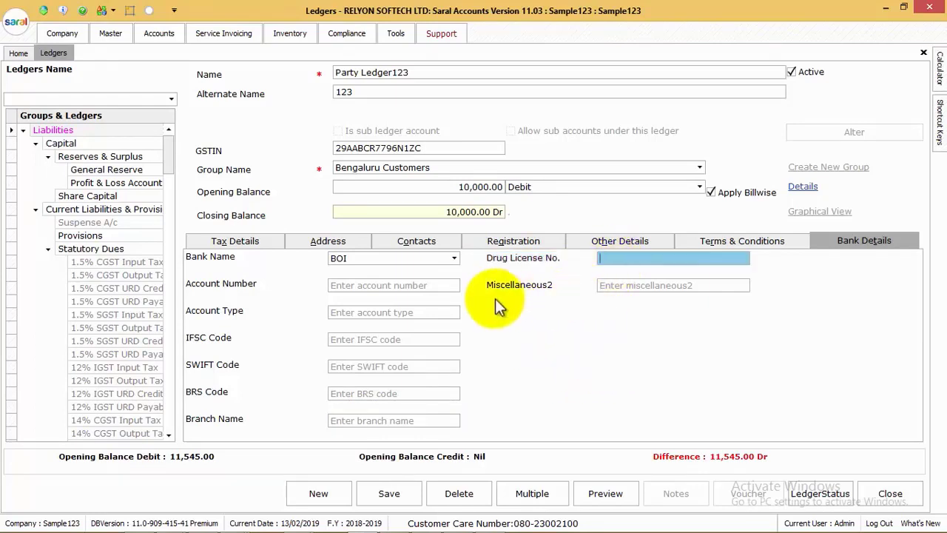
double_click(551, 286)
Save Party Ledger123 with Ctrl+S and dismiss the Updated message
key(ctrl+s)
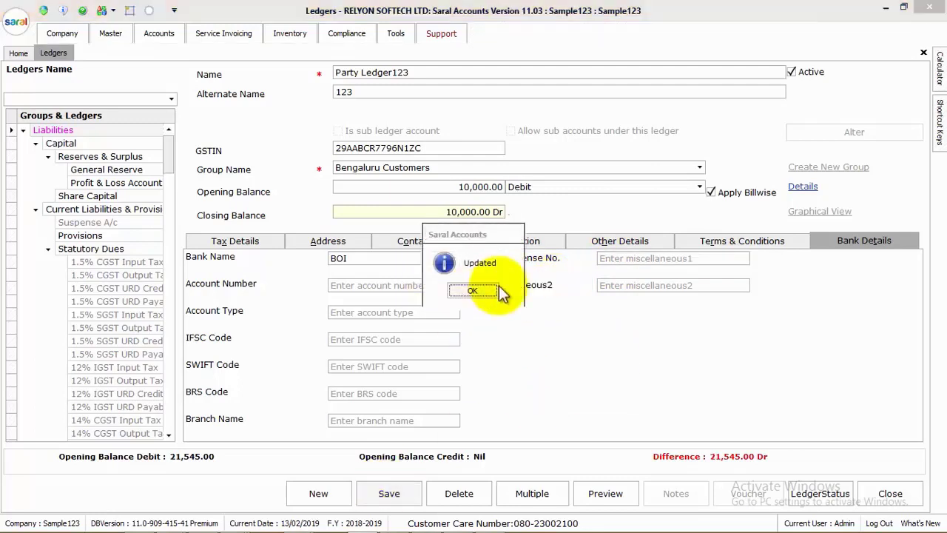
click(489, 290)
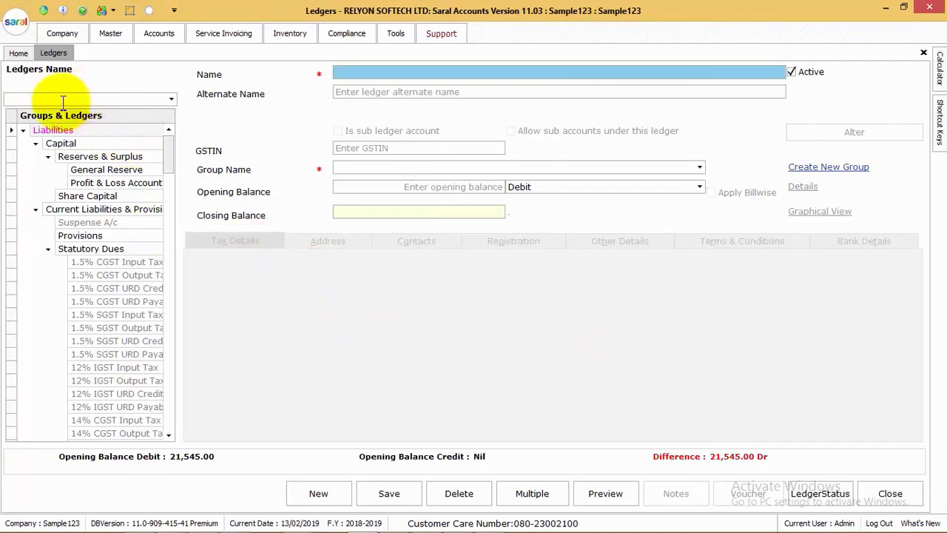
Load Party Ledger123 by searching '123' and begin editing its Address2 line
click(90, 101)
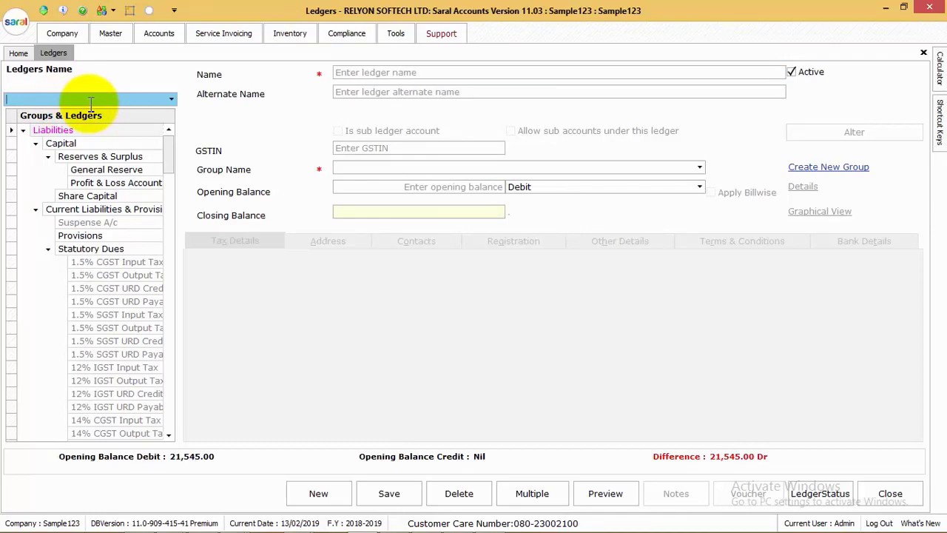
text(123)
key(Down)
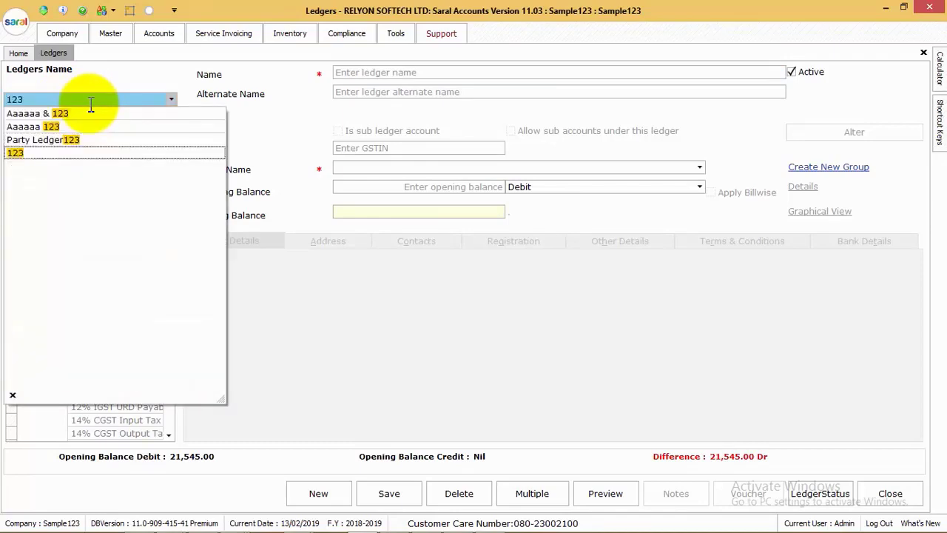
key(Return)
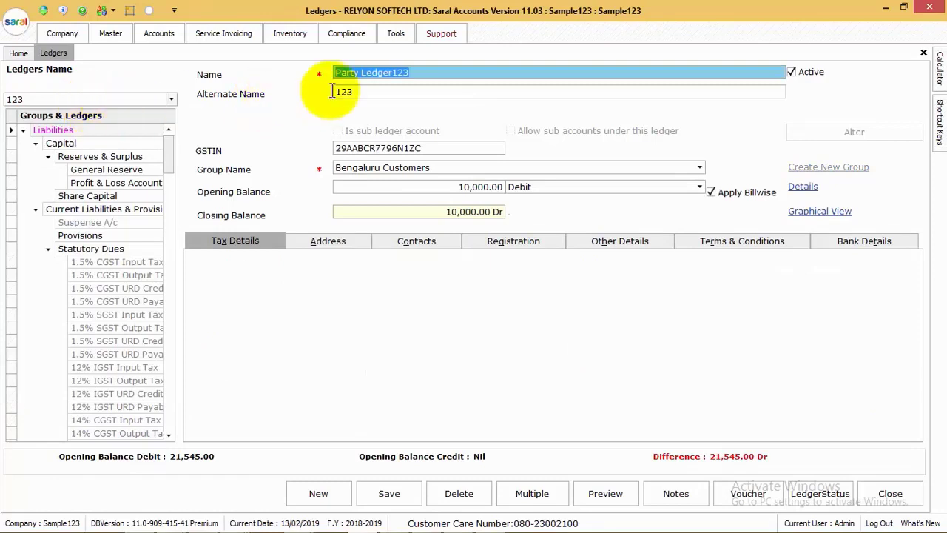
click(325, 239)
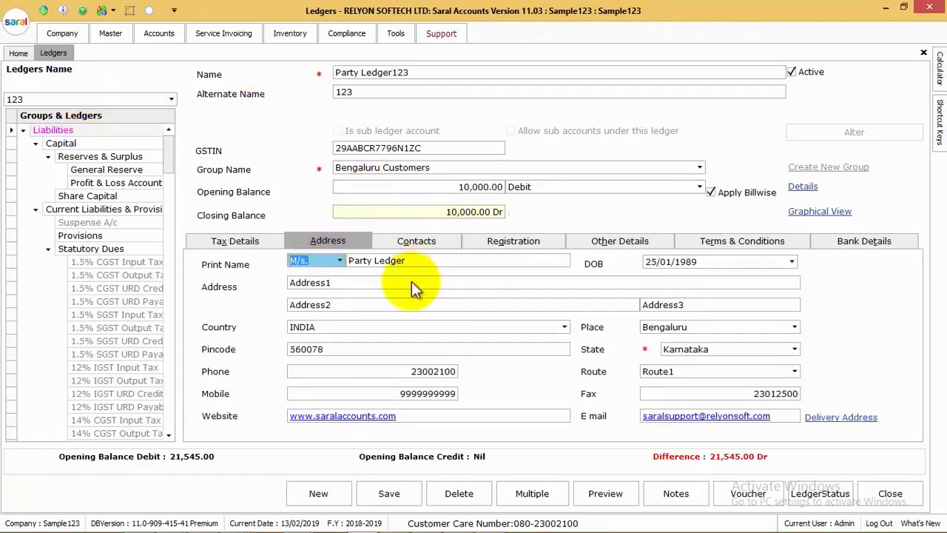
click(348, 304)
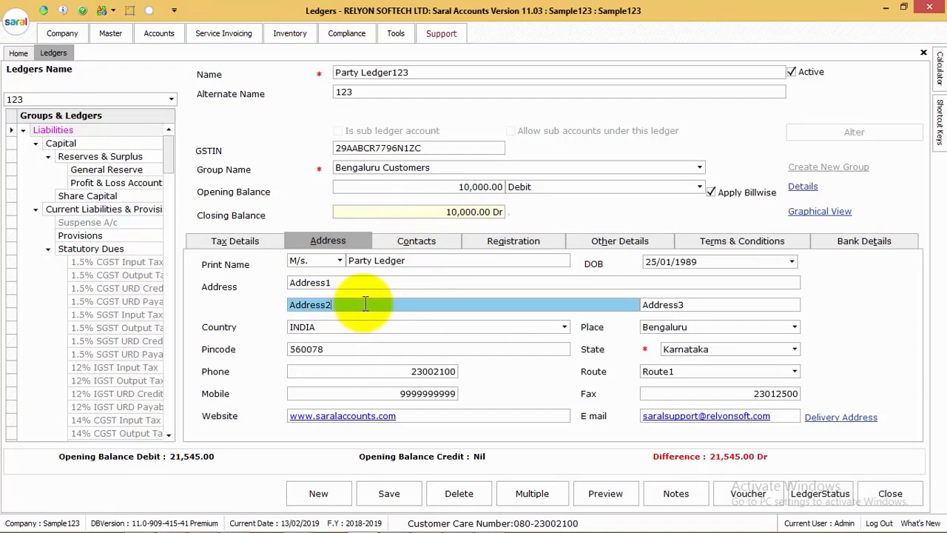
click(388, 489)
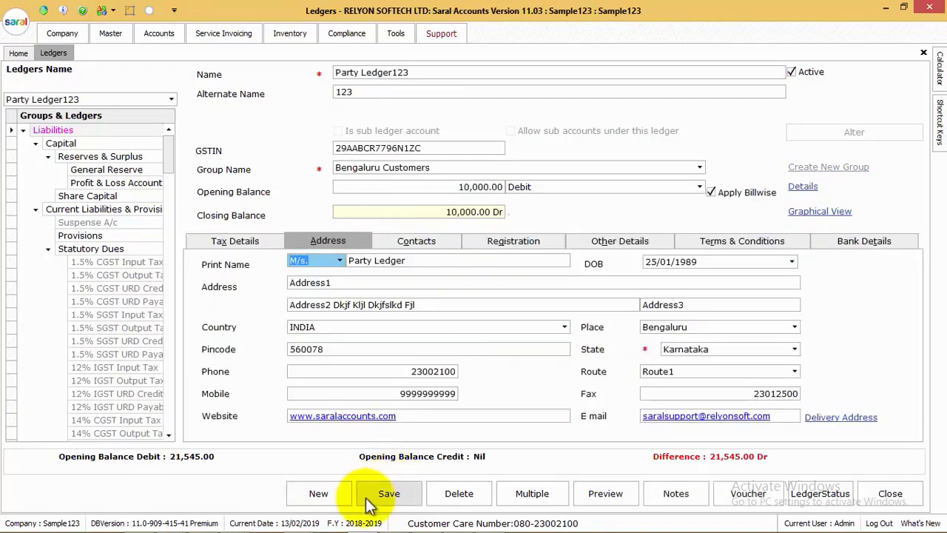
In the Multiple Ledger grid, add ledger Abc under Sundry Creditors (Supplier)
click(527, 502)
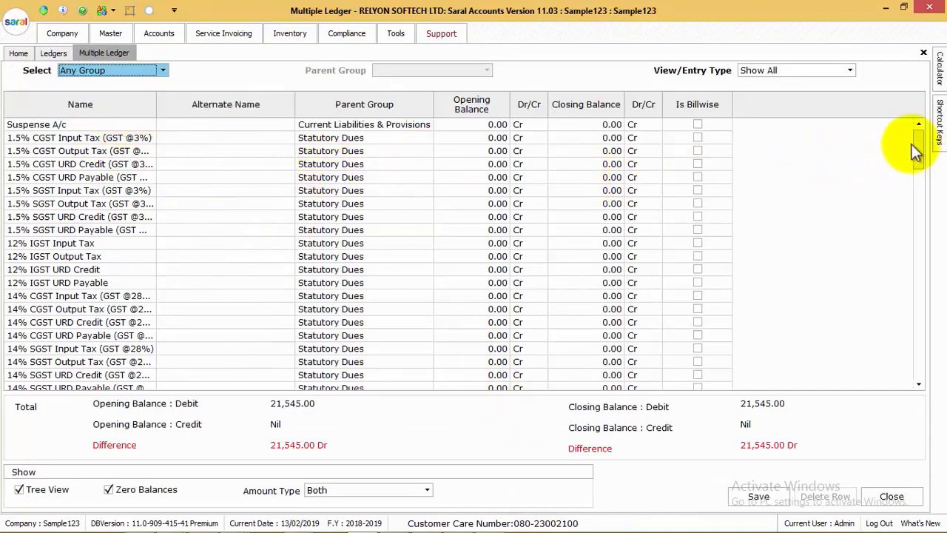
drag(916, 148, 926, 387)
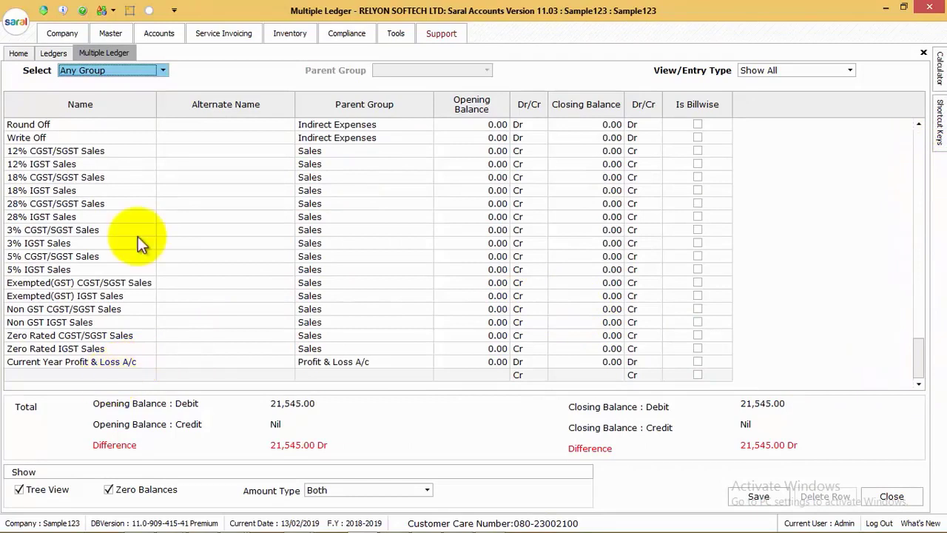
click(162, 71)
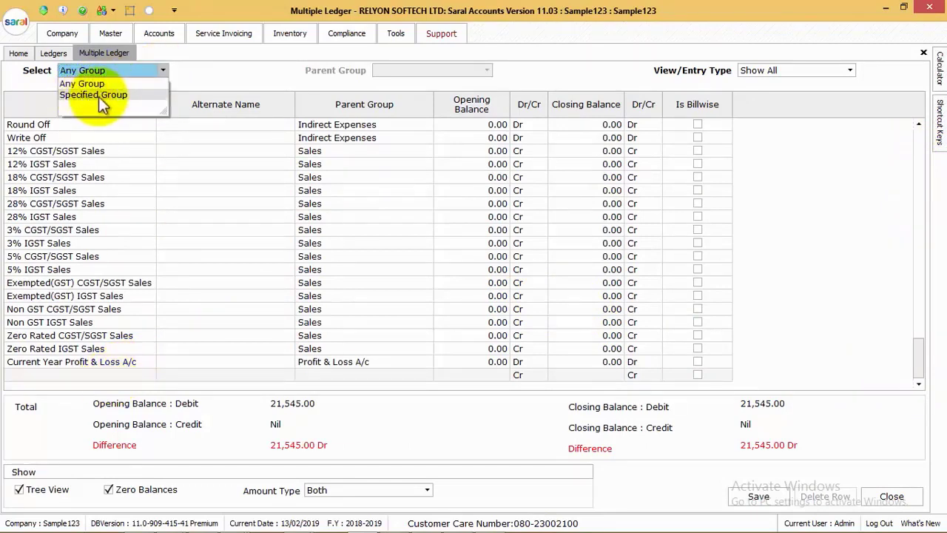
click(103, 375)
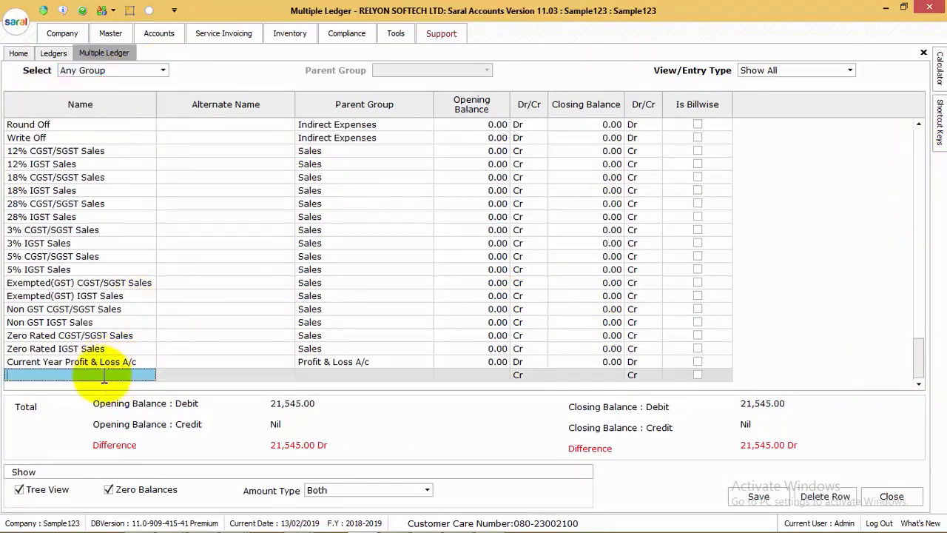
text(Abc)
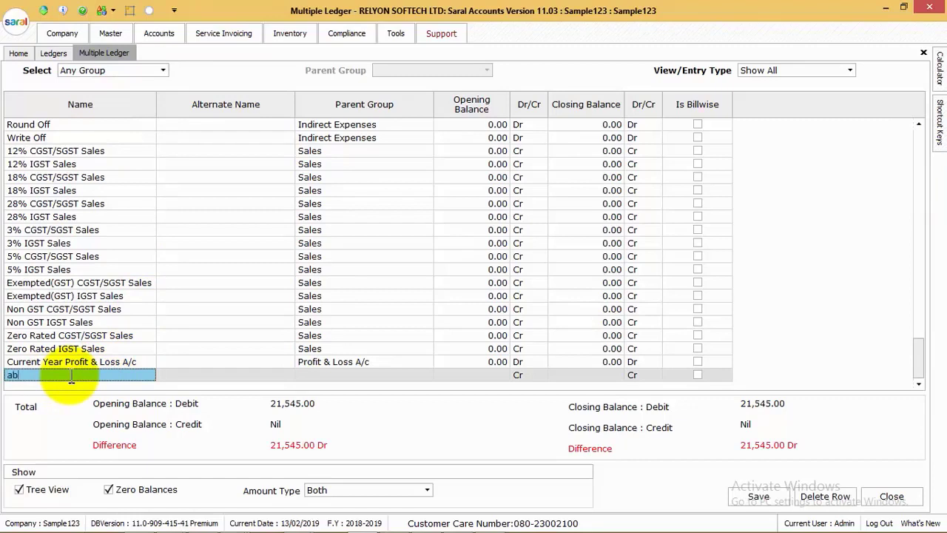
key(Return)
key(Return)
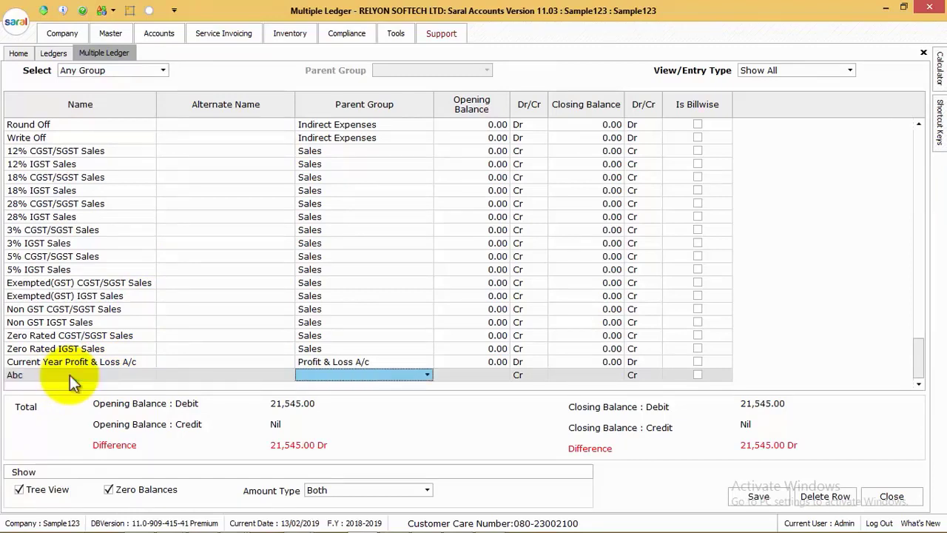
text(Sundry Creditors (Supplier)
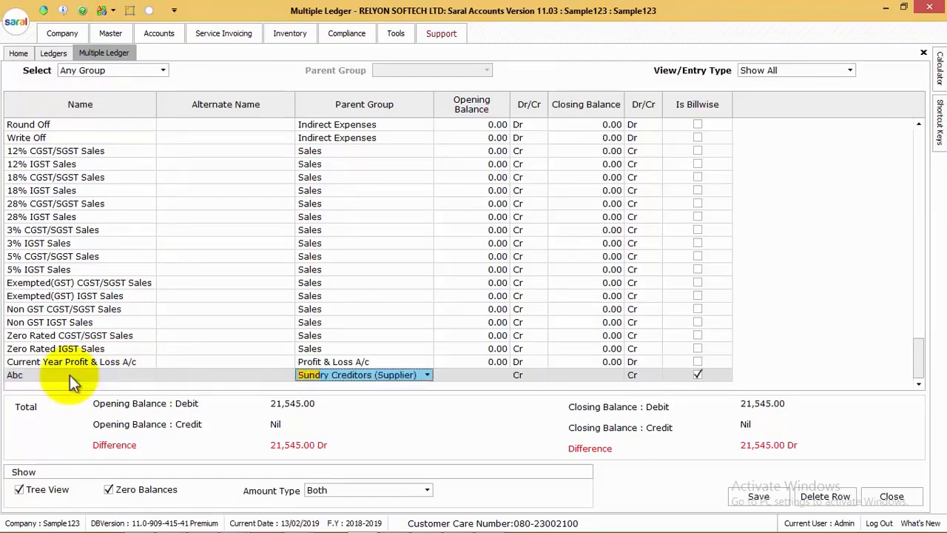
key(Return)
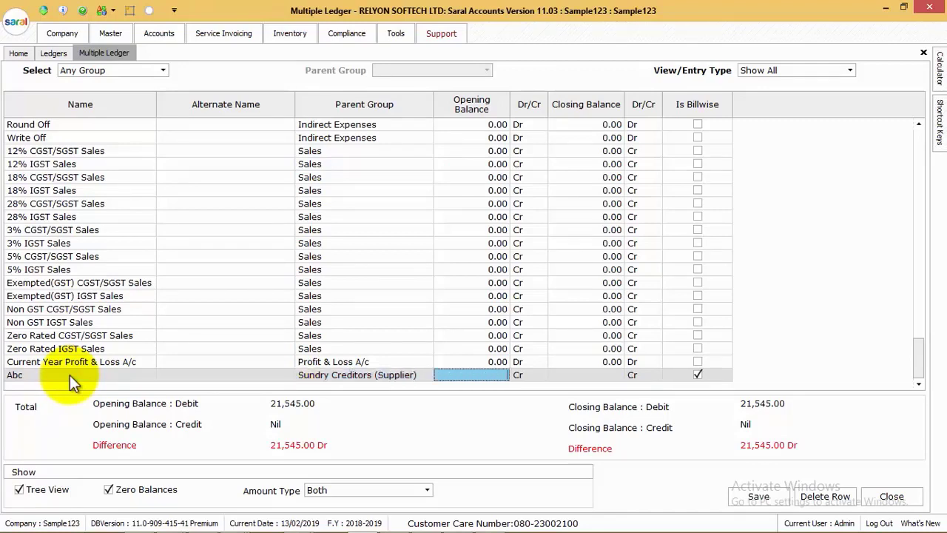
click(596, 374)
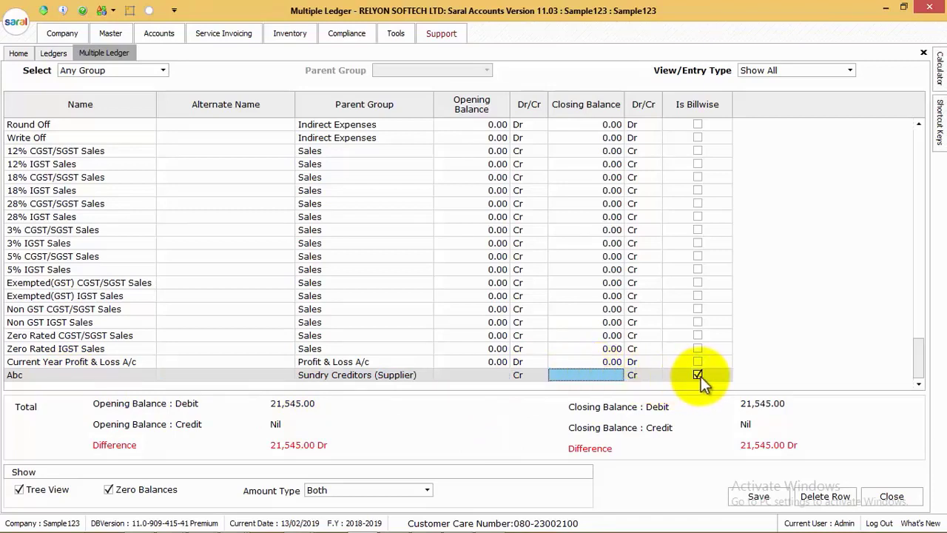
key(Return)
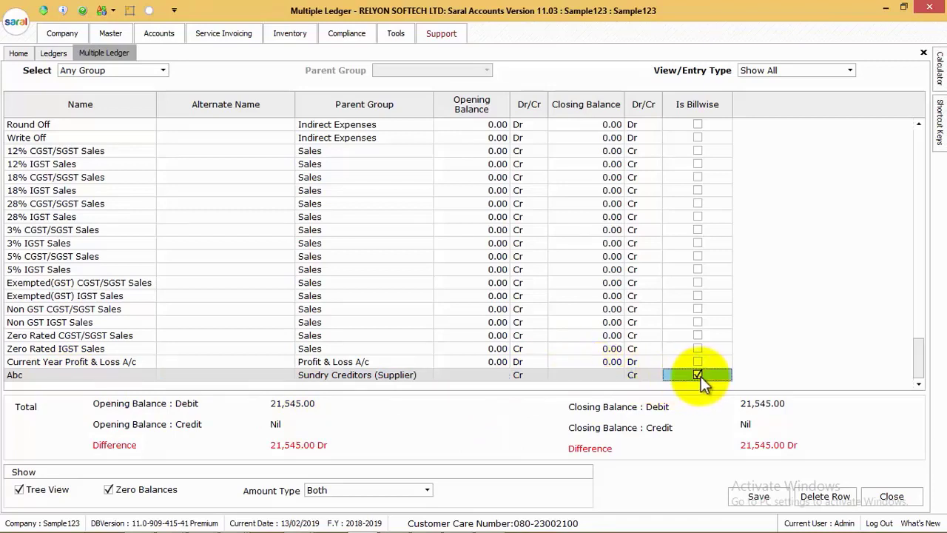
key(Return)
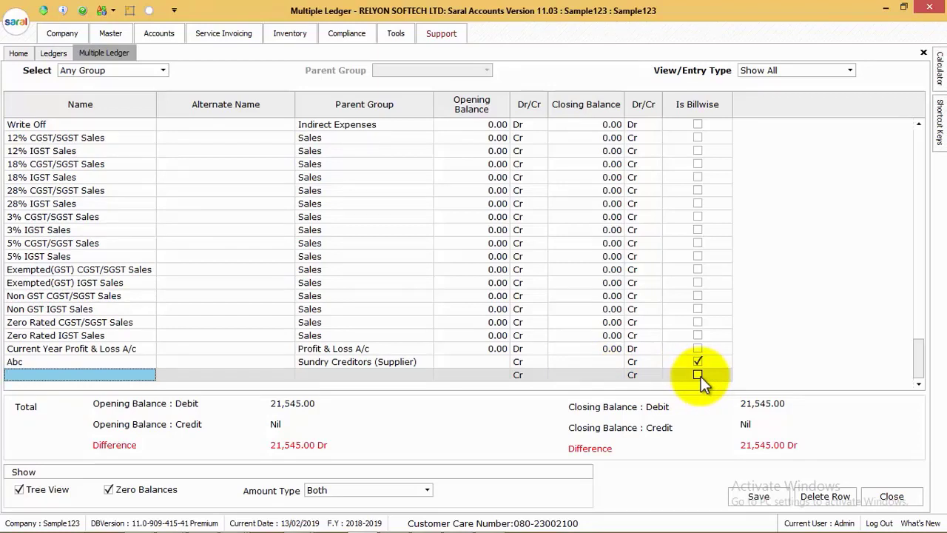
Add ledger Bbbbbbbb under Current Assets and save the new ledger rows
text(Bbbbbbbb)
key(Return)
key(Return)
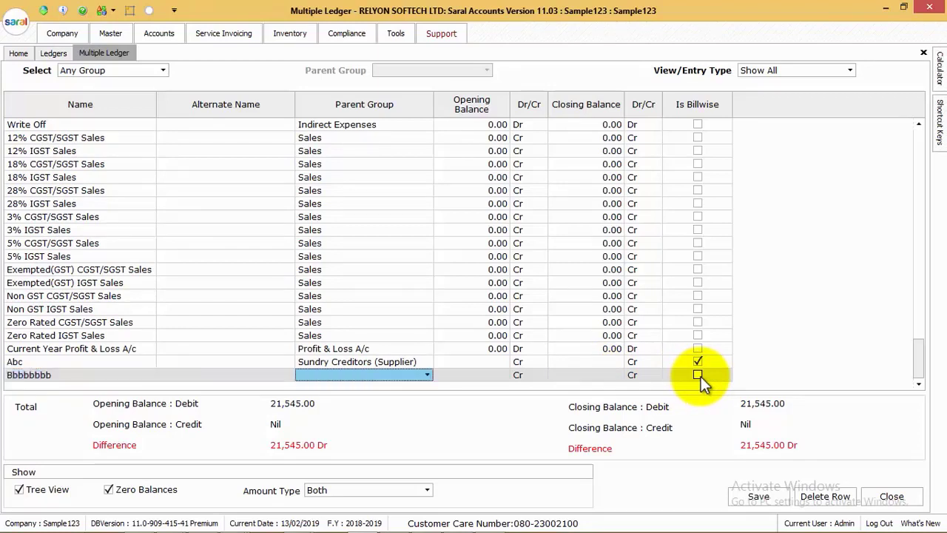
key(Down)
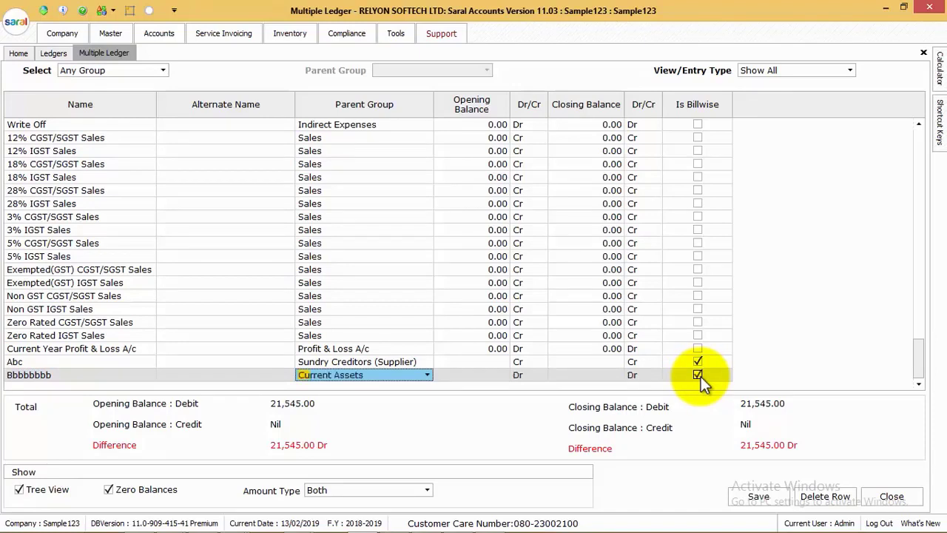
key(Return)
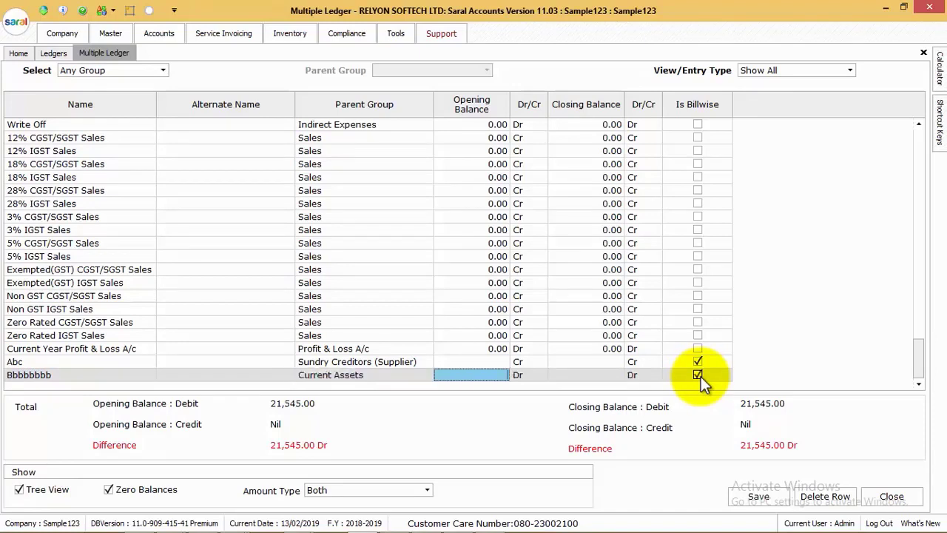
key(Return)
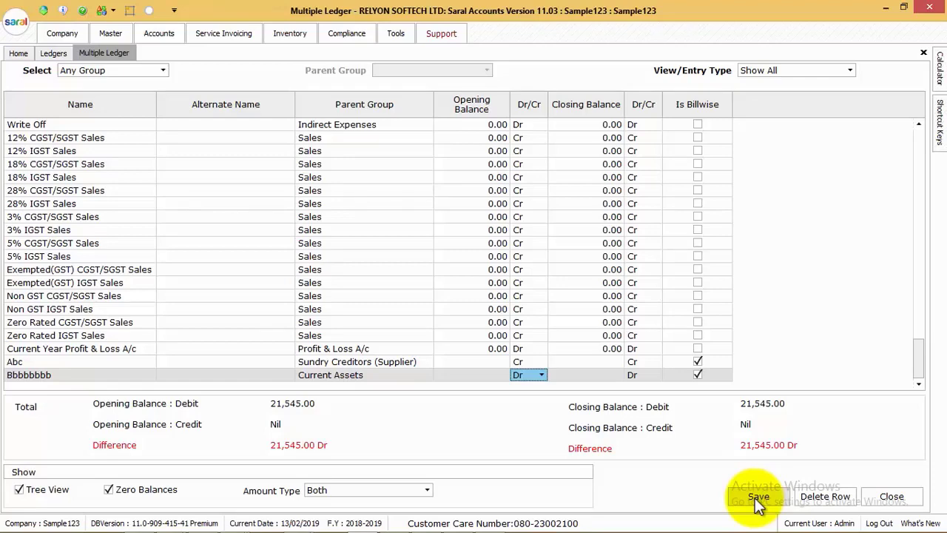
click(757, 497)
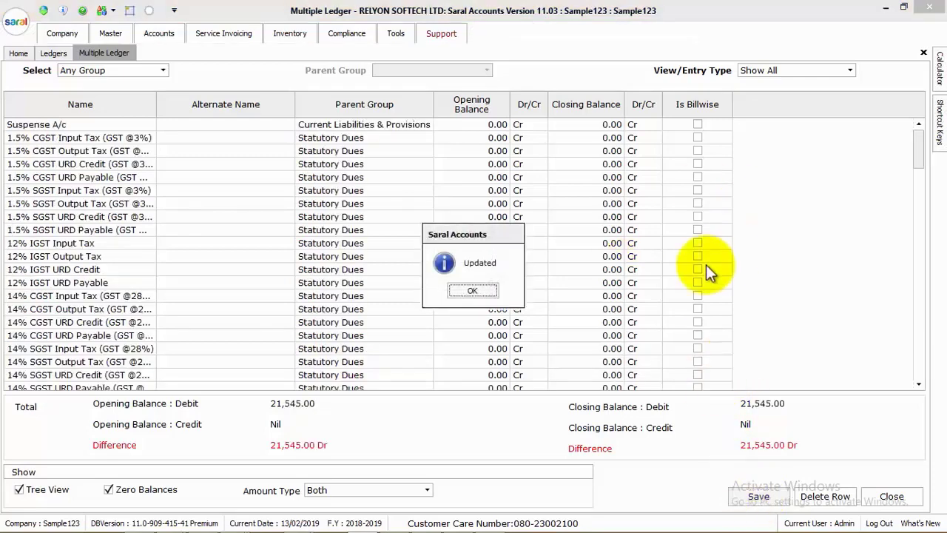
key(Return)
click(53, 53)
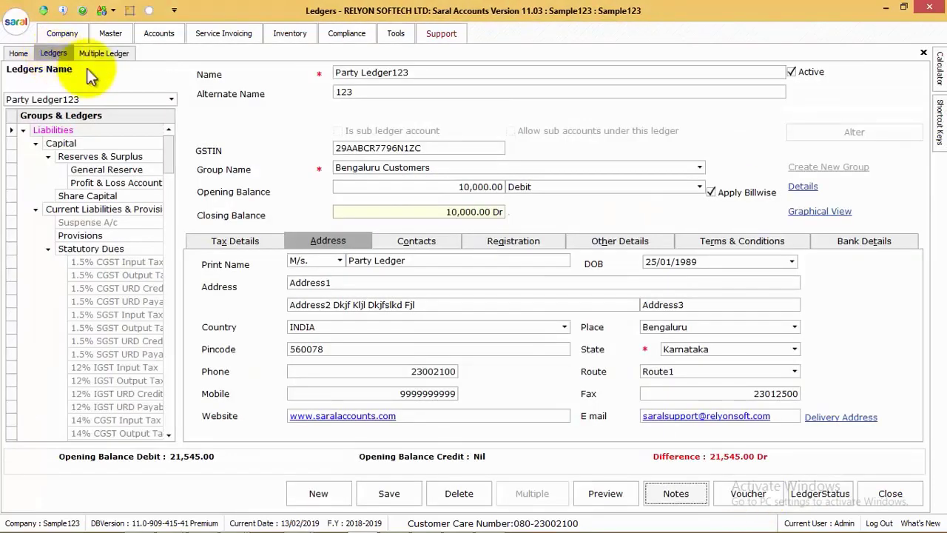
Attach 12-02-2019_ProcessWise_Daily_Detail.xls to the ledger, listing All Files types
click(675, 498)
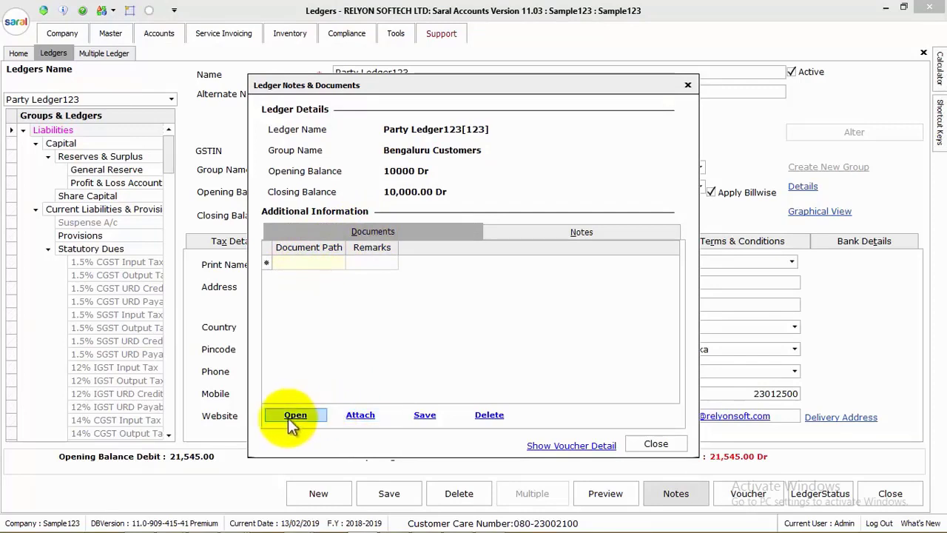
click(358, 415)
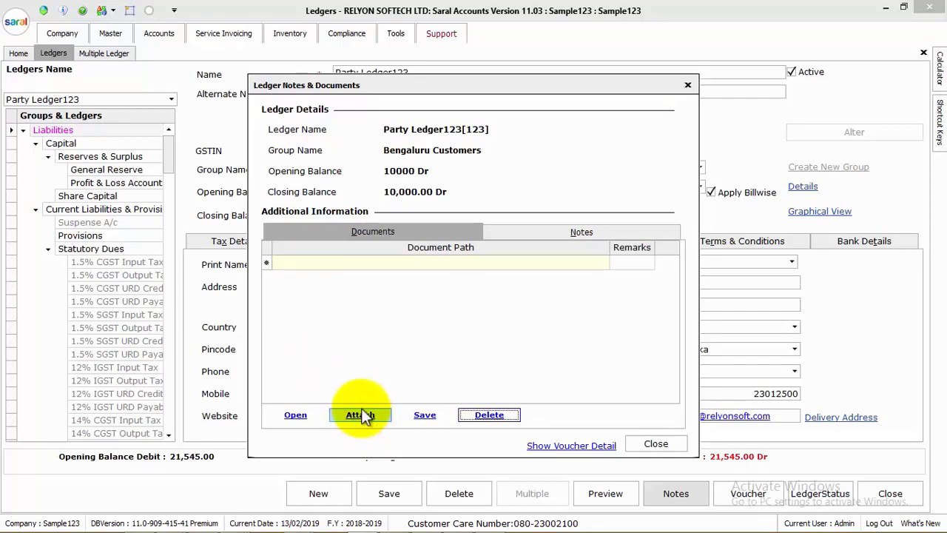
click(360, 416)
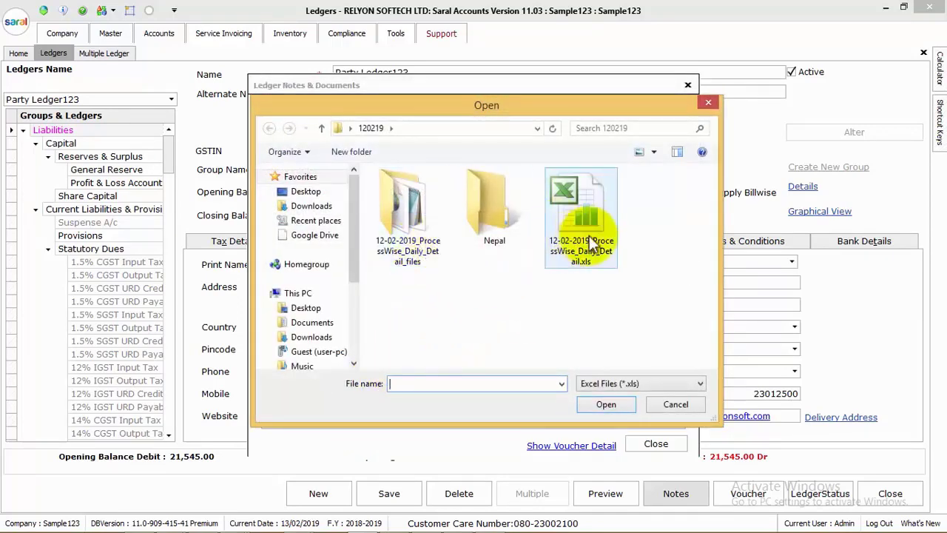
click(621, 380)
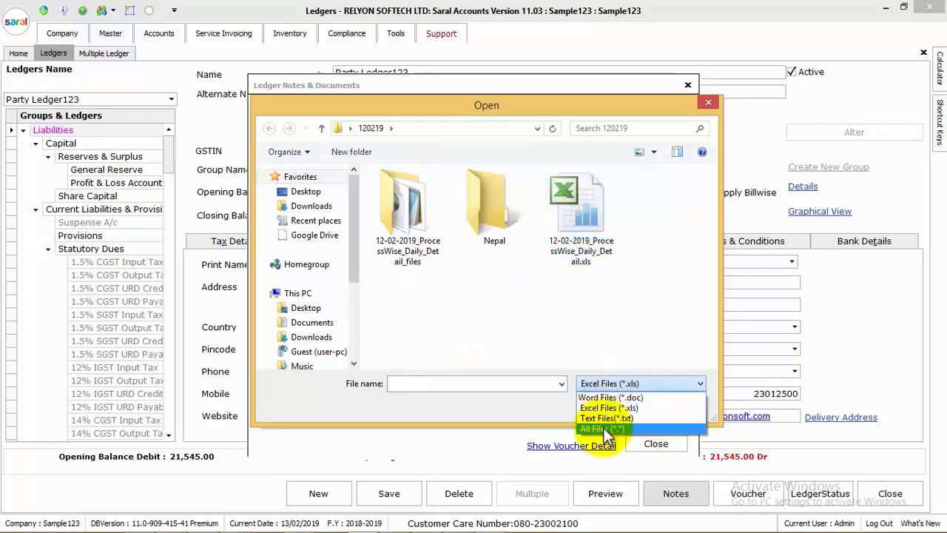
click(585, 224)
double_click(584, 219)
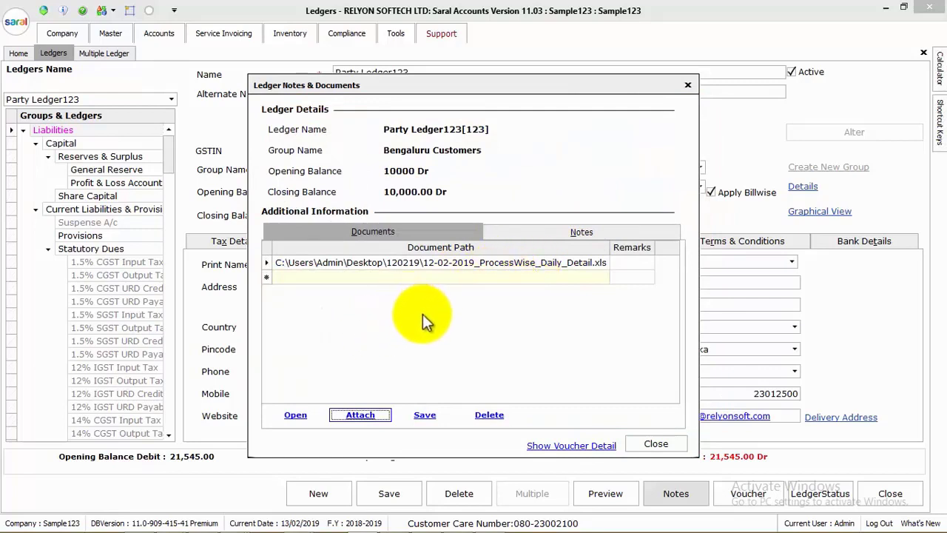
Open the attached spreadsheet in Excel, accepting the format warning
key(shift+Tab)
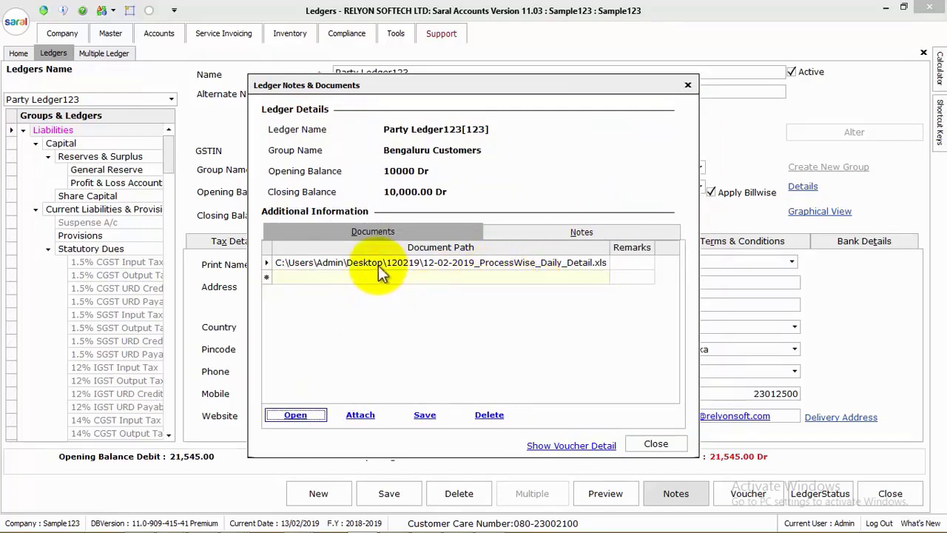
click(378, 265)
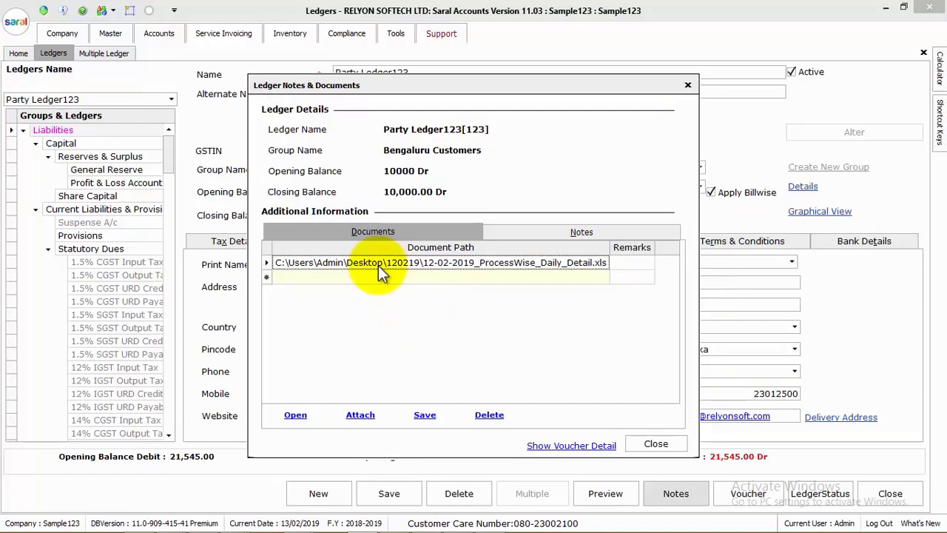
click(297, 420)
click(296, 420)
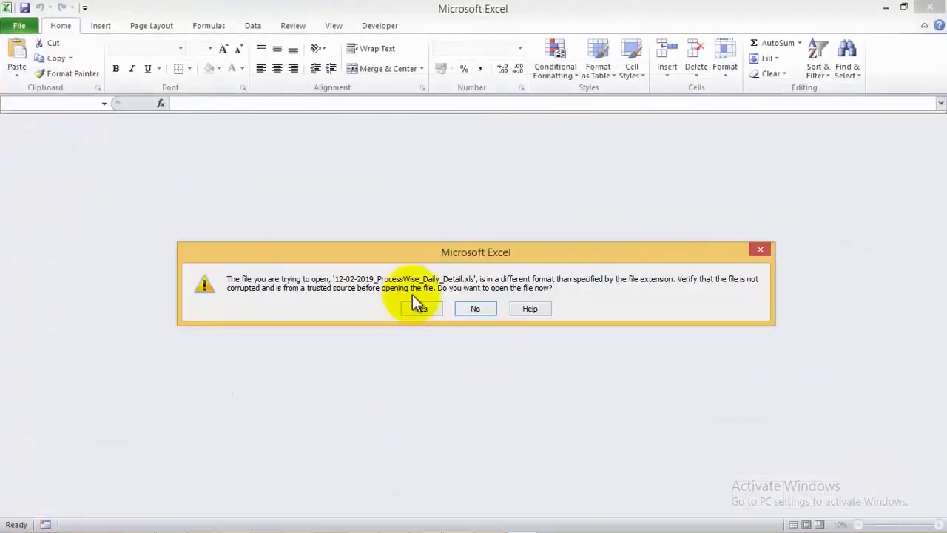
click(416, 306)
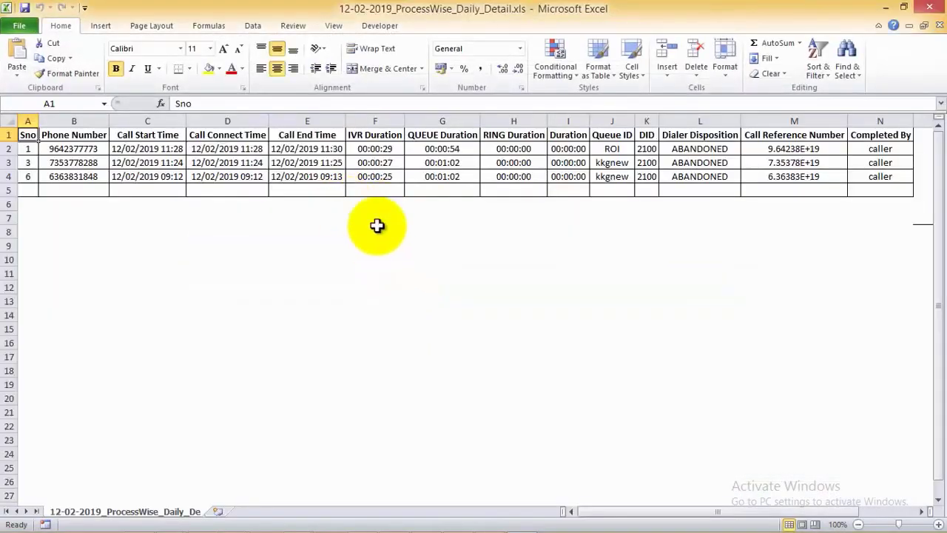
Save the attached document and a note reading 'djflskd lksdjf lksdjflksjfl s'
click(929, 8)
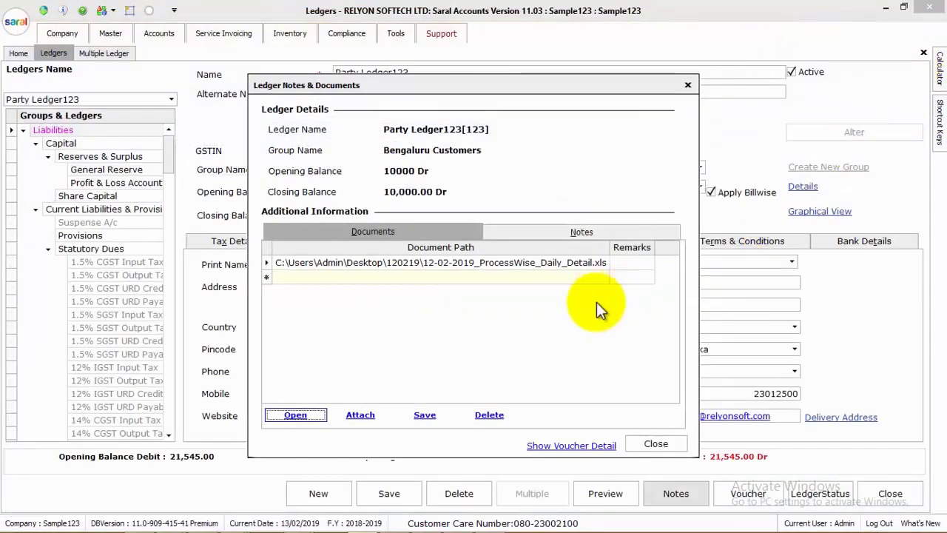
click(437, 420)
click(560, 232)
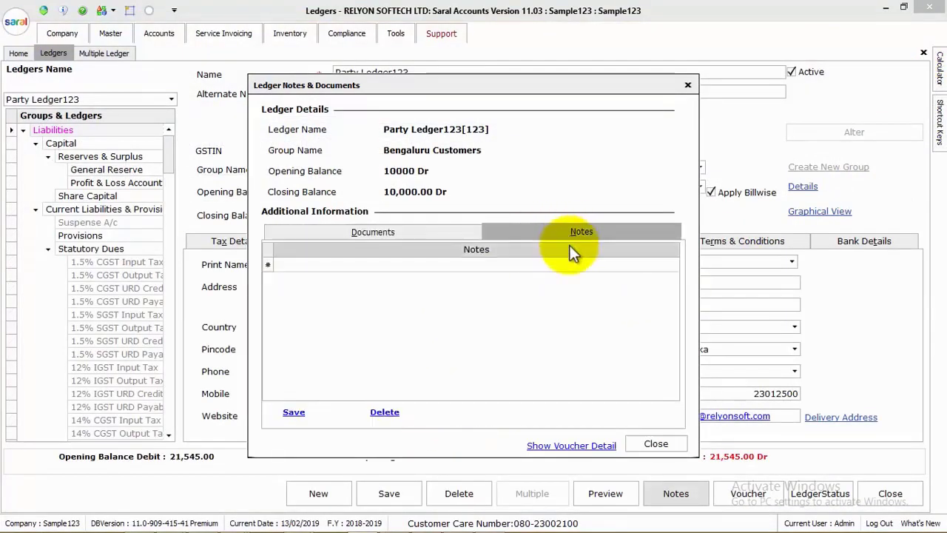
click(383, 267)
text(djflskd lksdjf lksdjflksjfl s)
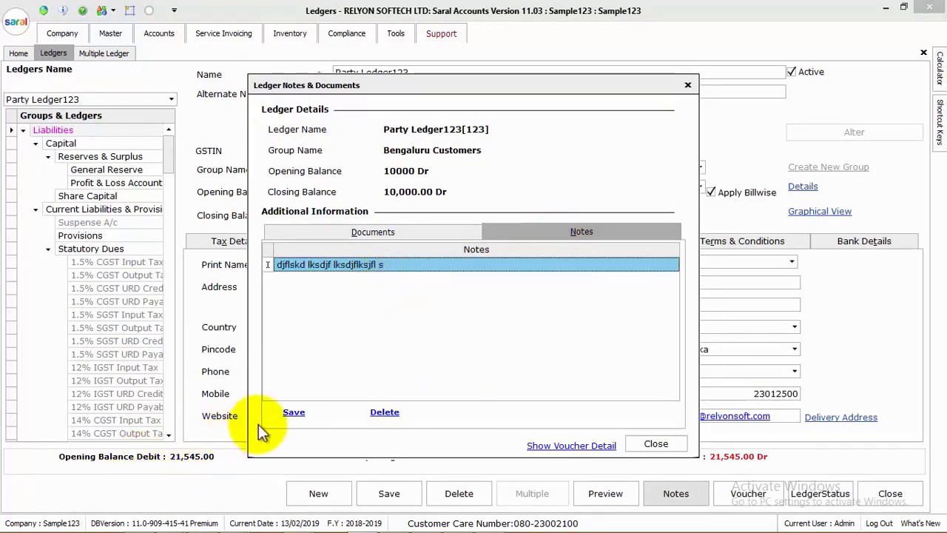
click(286, 419)
key(Return)
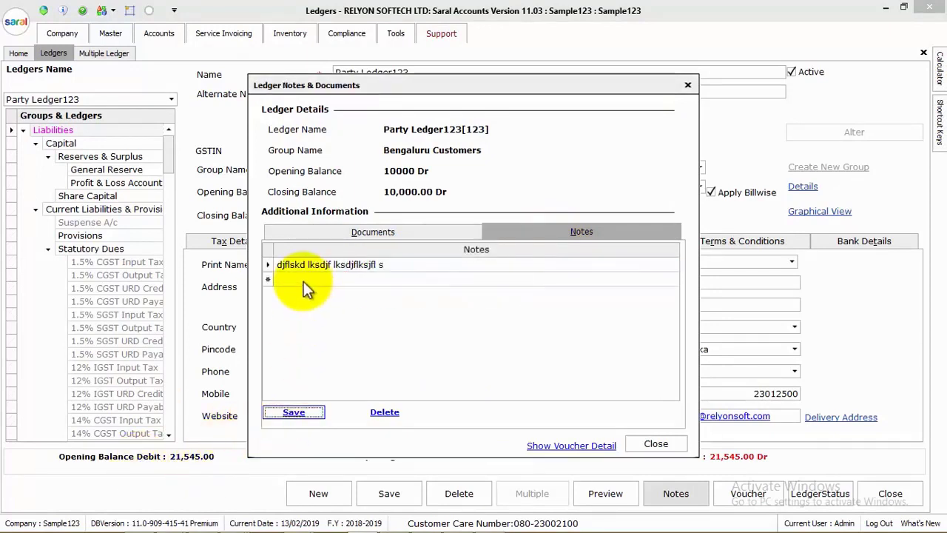
click(305, 280)
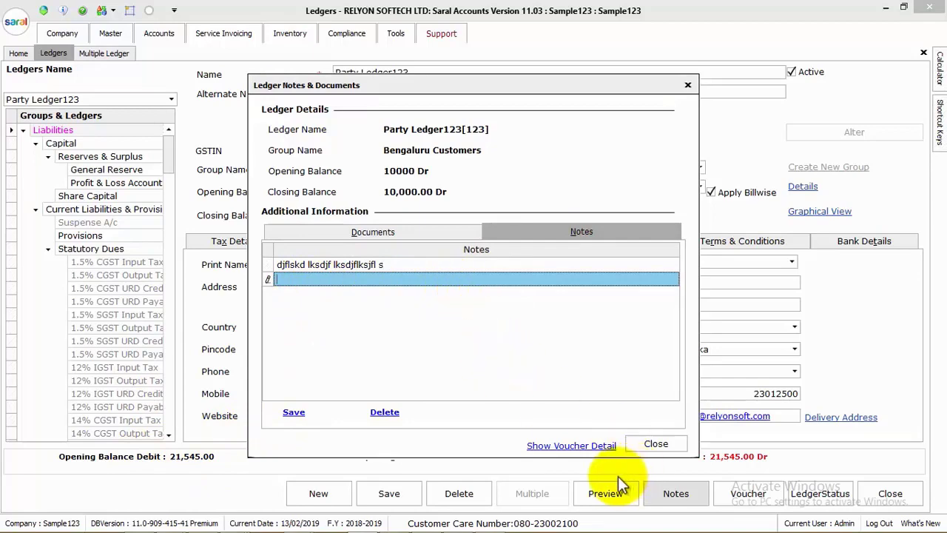
Review the ledger's voucher details and voucher types, close both windows, then open LedgerStatus
click(575, 446)
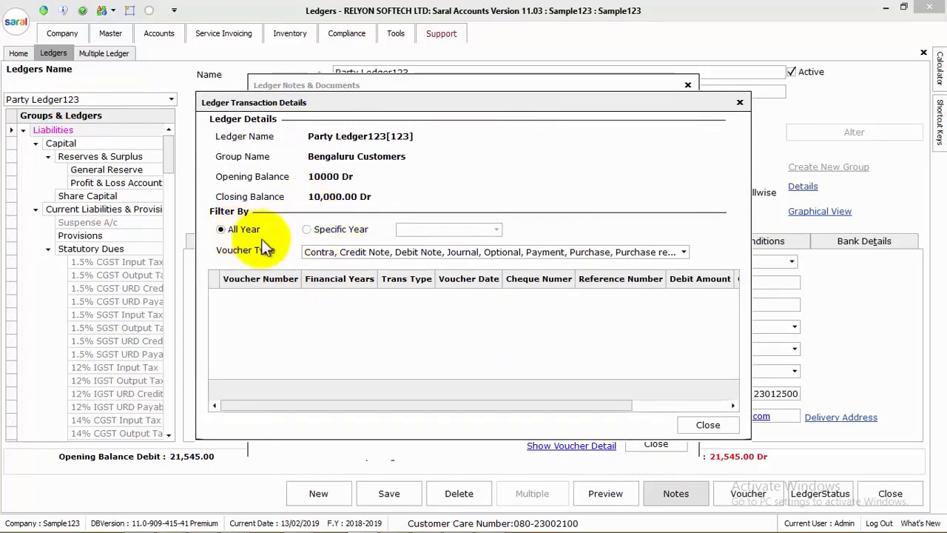
click(488, 252)
click(487, 254)
click(487, 254)
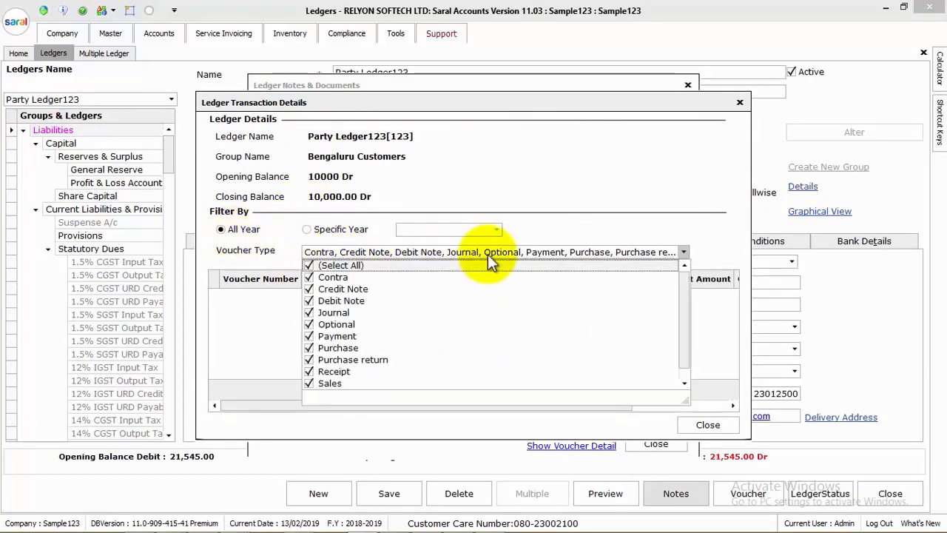
click(488, 253)
key(Escape)
key(Escape)
click(818, 494)
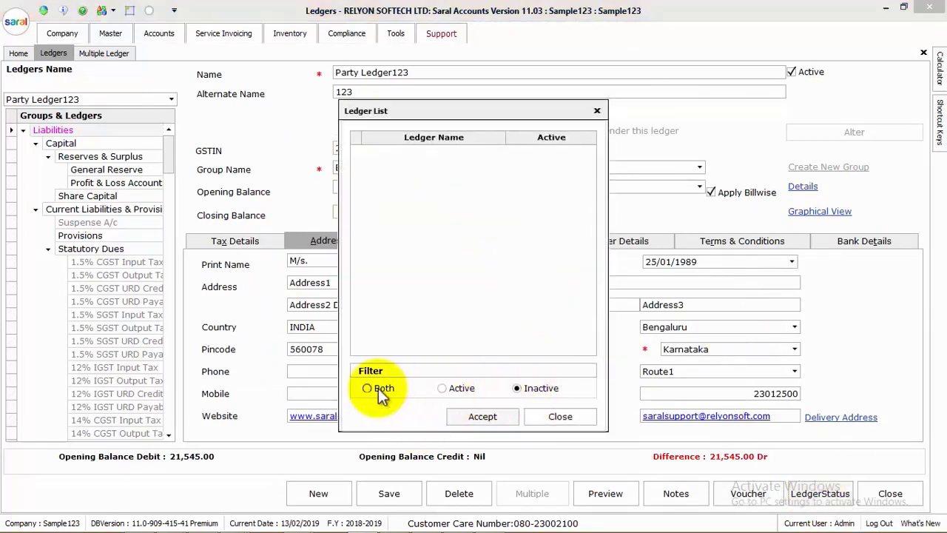
Filter the Ledger List to Active, scroll through it, then switch to Both
click(453, 388)
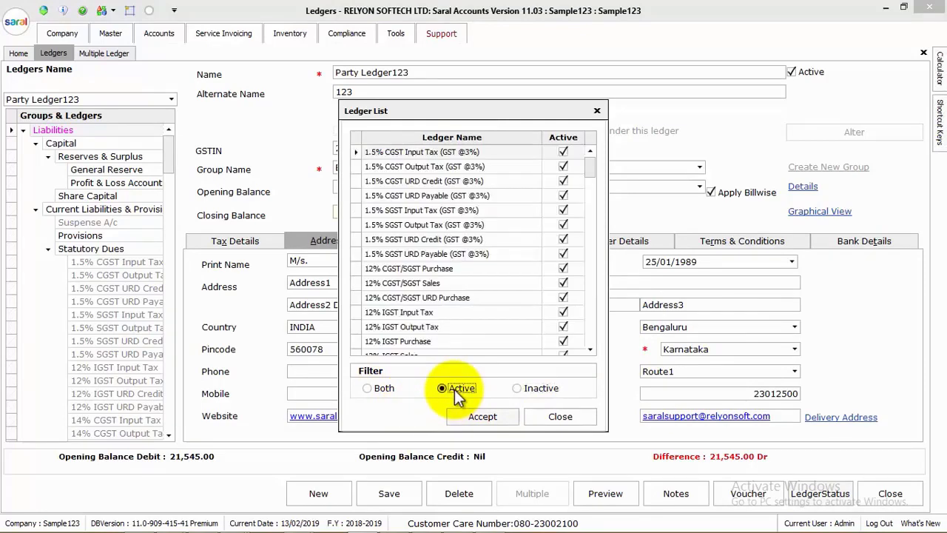
drag(593, 163, 592, 355)
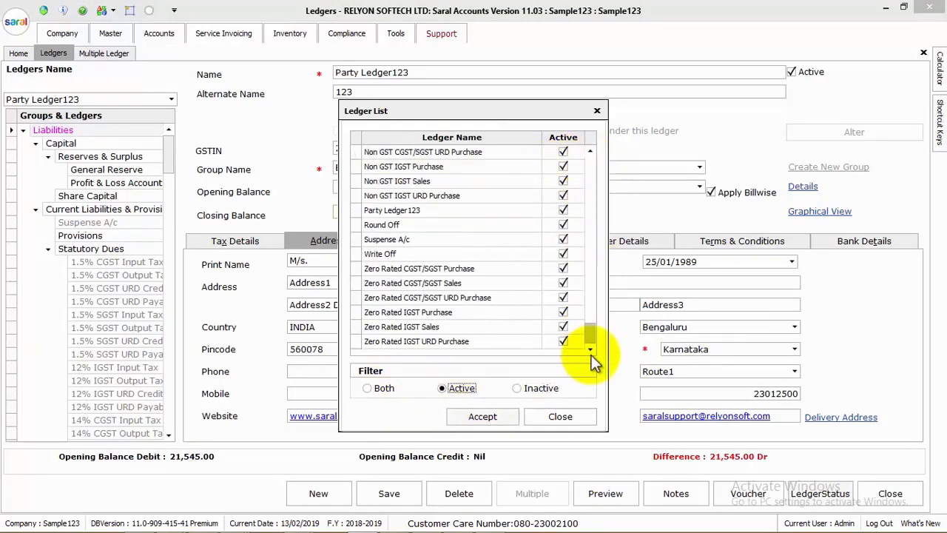
click(380, 388)
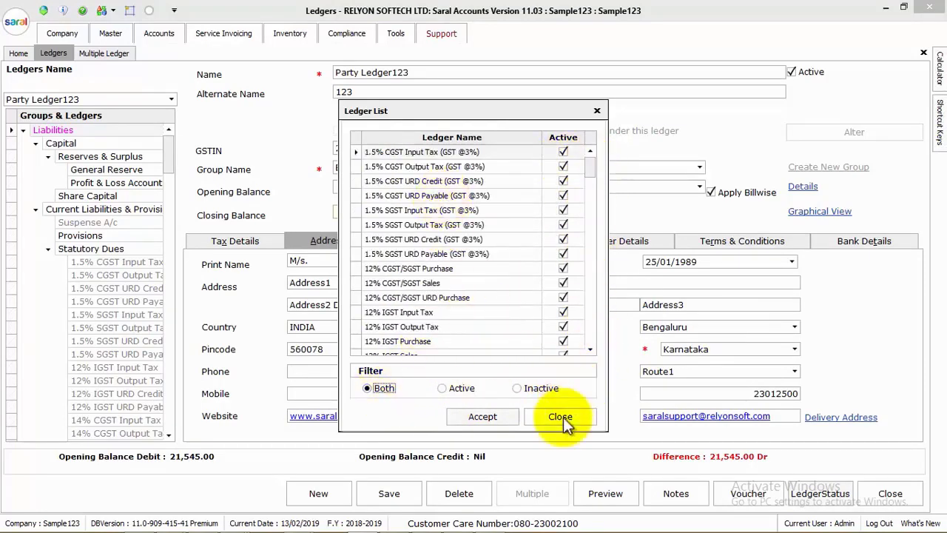